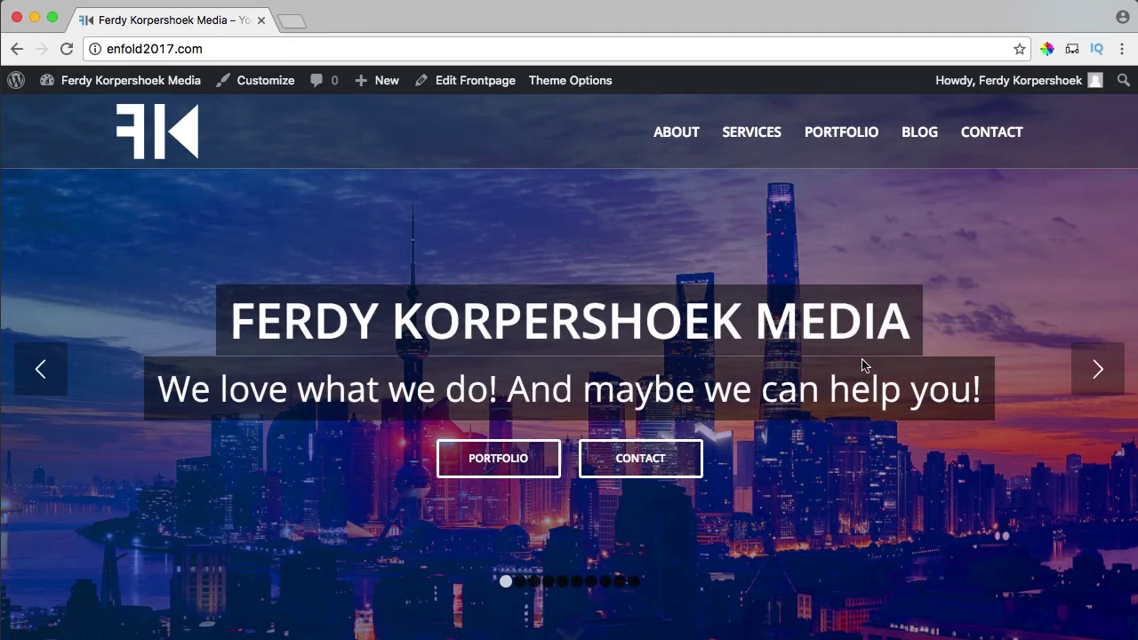
Scroll through the public front page, then go to the admin Dashboard from the site-name menu.
scroll(862, 365, "down", 10)
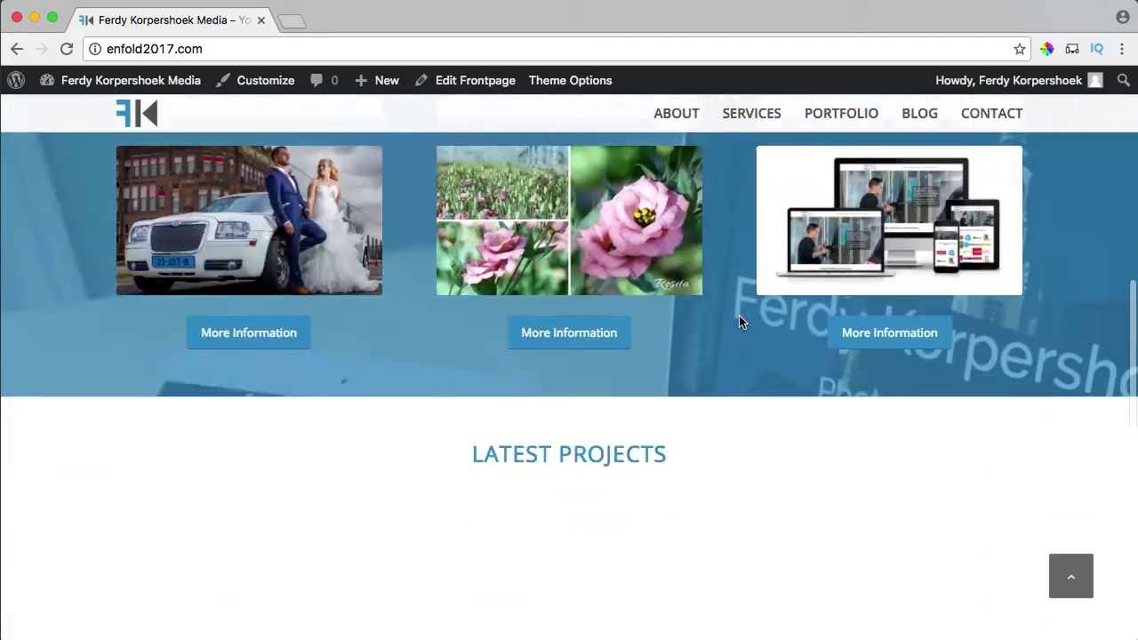
scroll(739, 322, "up", 10)
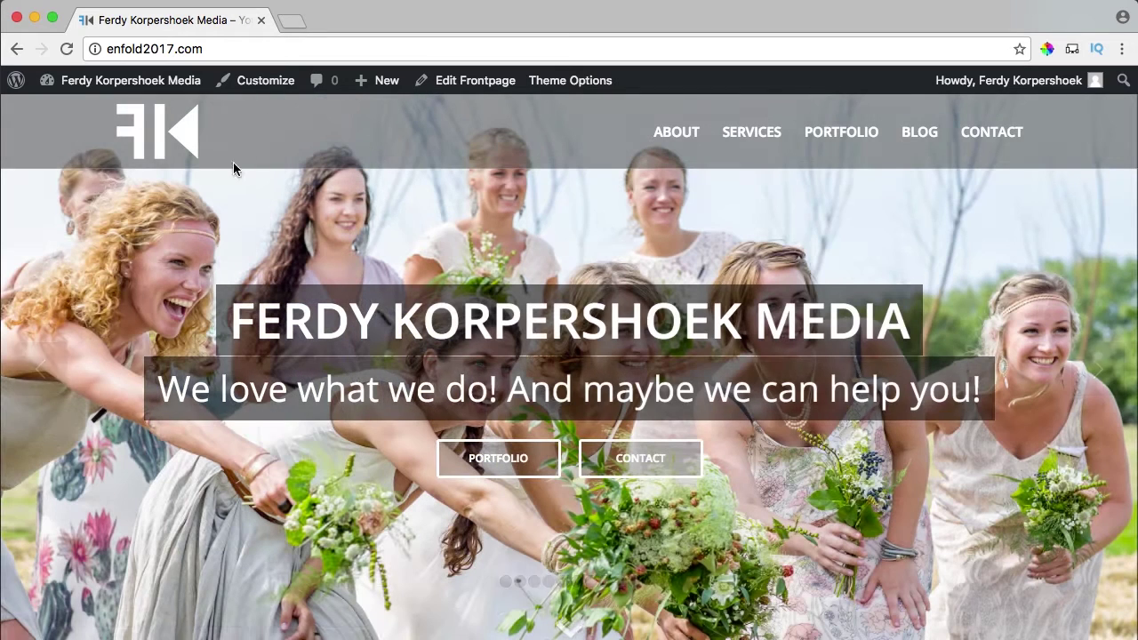
mouse_move(132, 85)
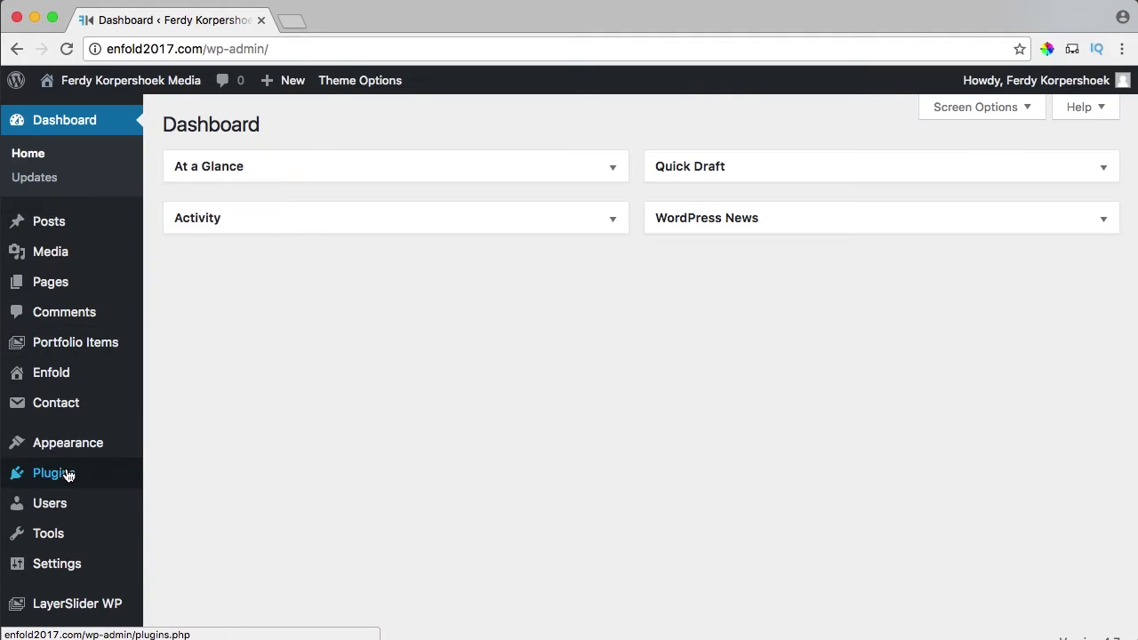
Find the All-in-One WP Migration plugin under Plugins > Add New, install it, and activate it.
mouse_move(68, 474)
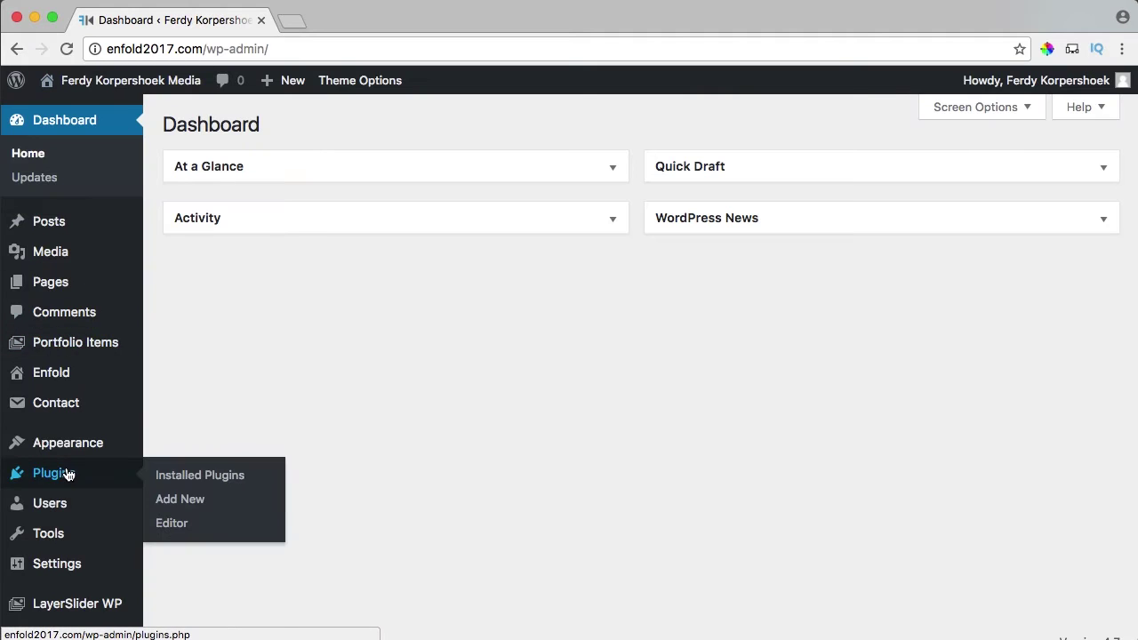
left_click(182, 501)
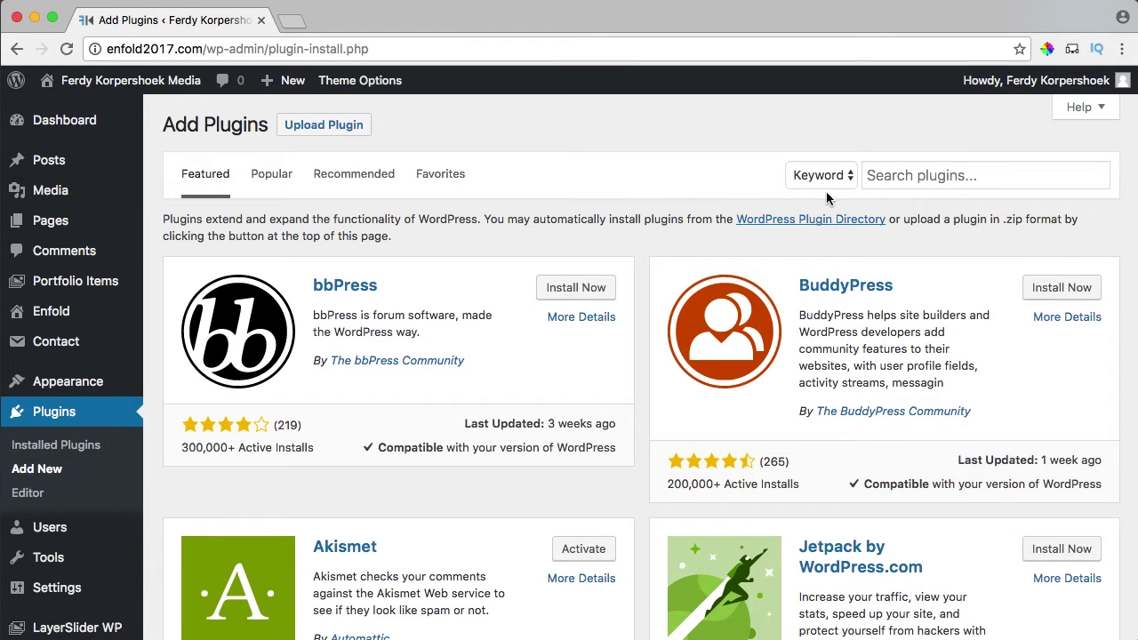
left_click(938, 175)
type("wp all in one migration")
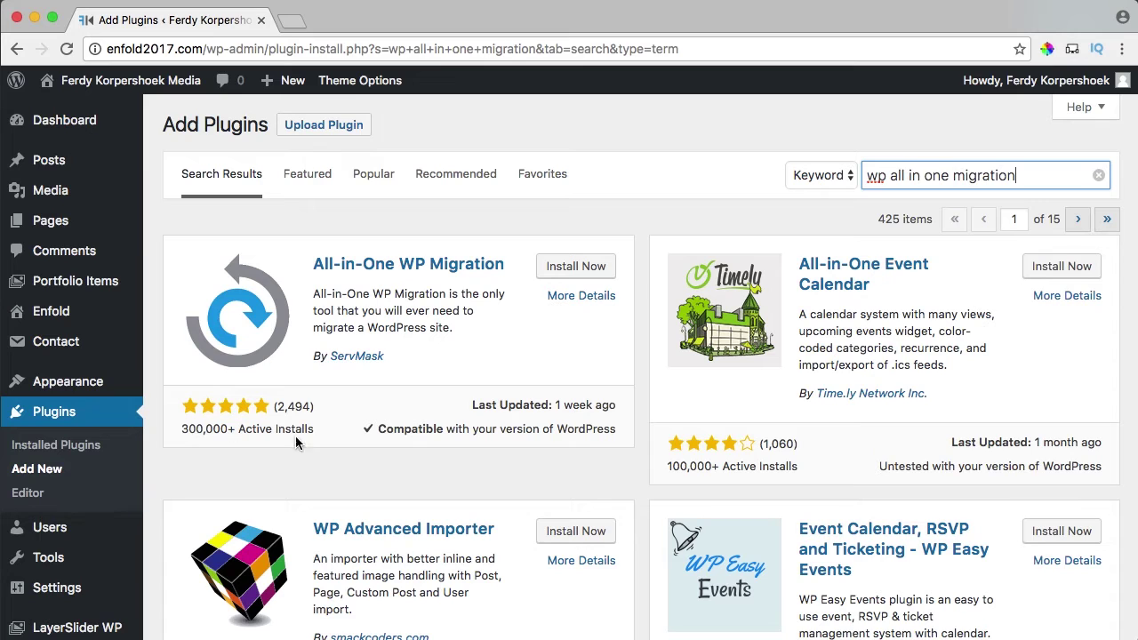
left_click(577, 270)
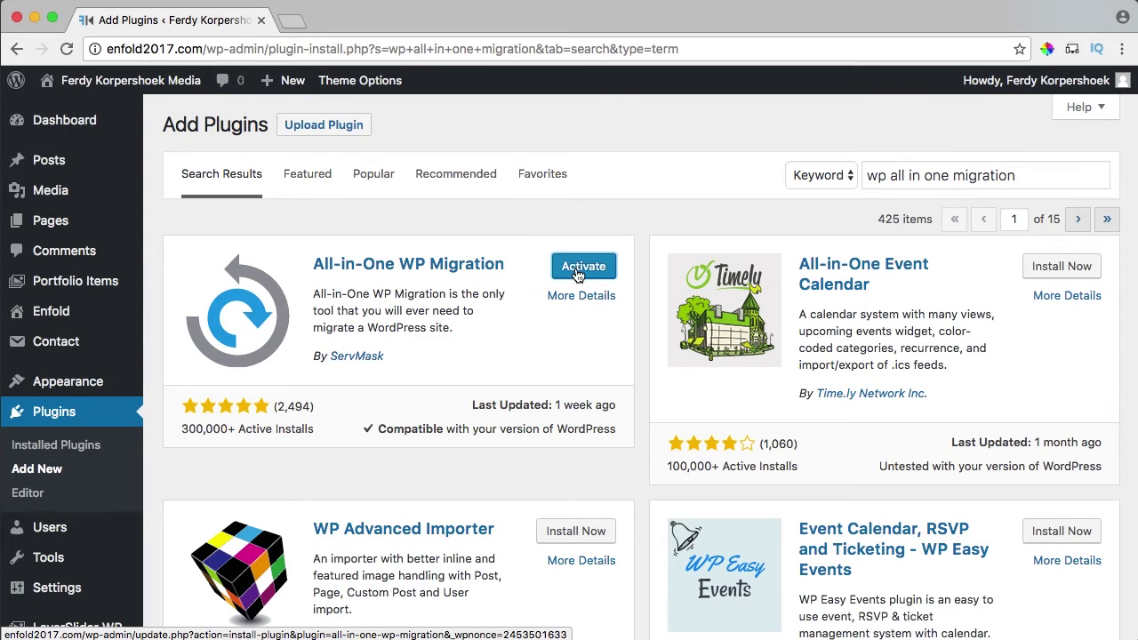
left_click(573, 272)
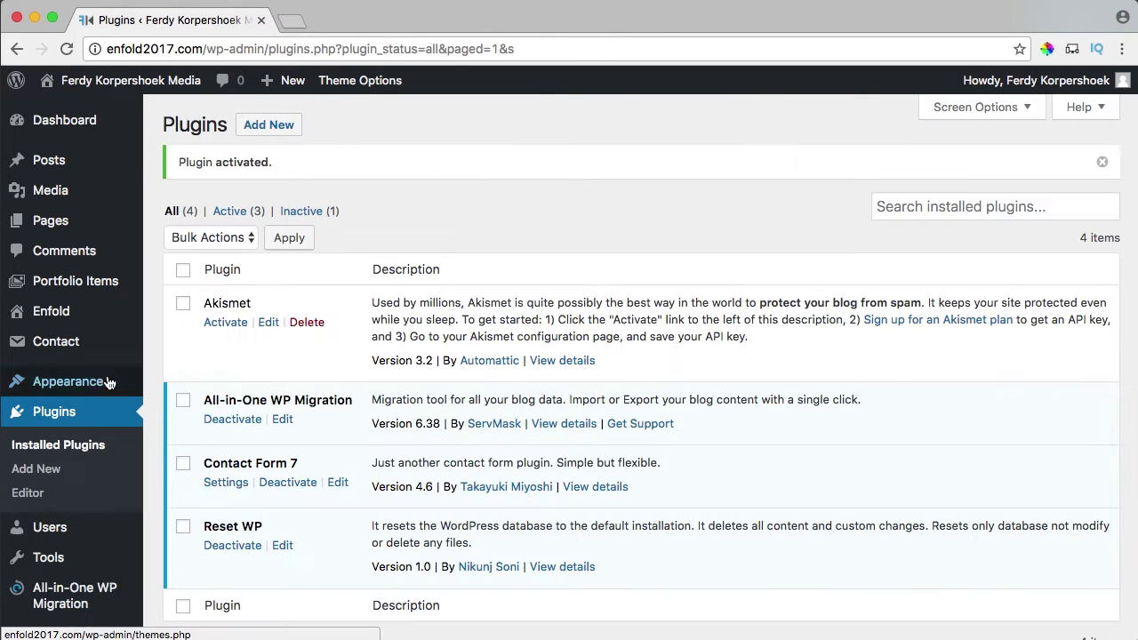
Export the whole site to a 183 MB .wpress file with All-in-One WP Migration and download it.
mouse_move(88, 564)
mouse_move(66, 595)
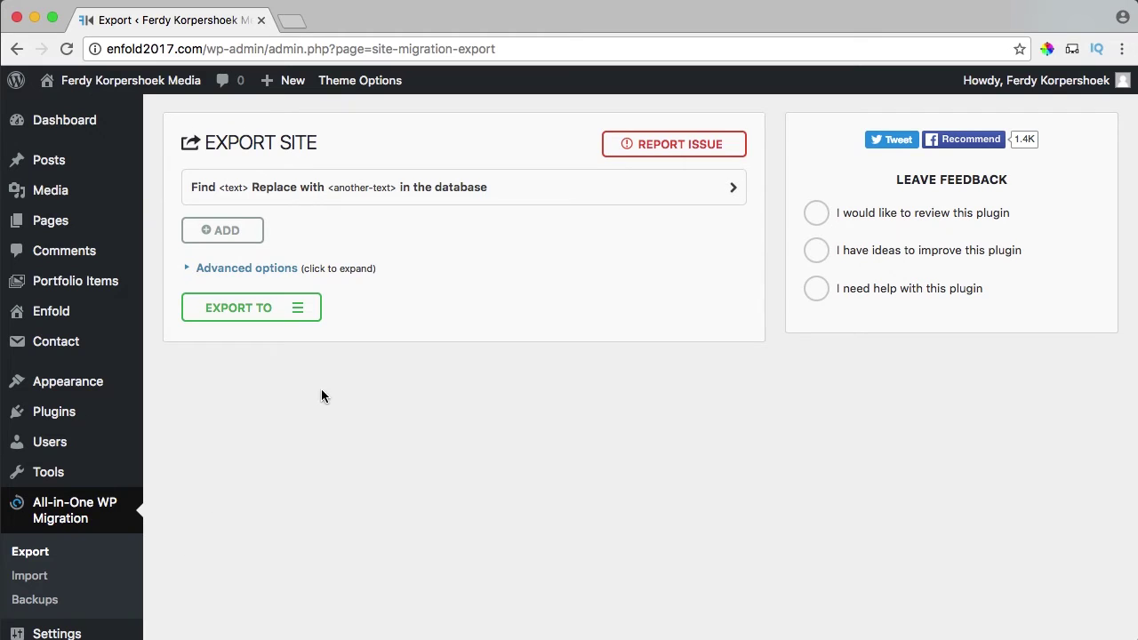
left_click(297, 313)
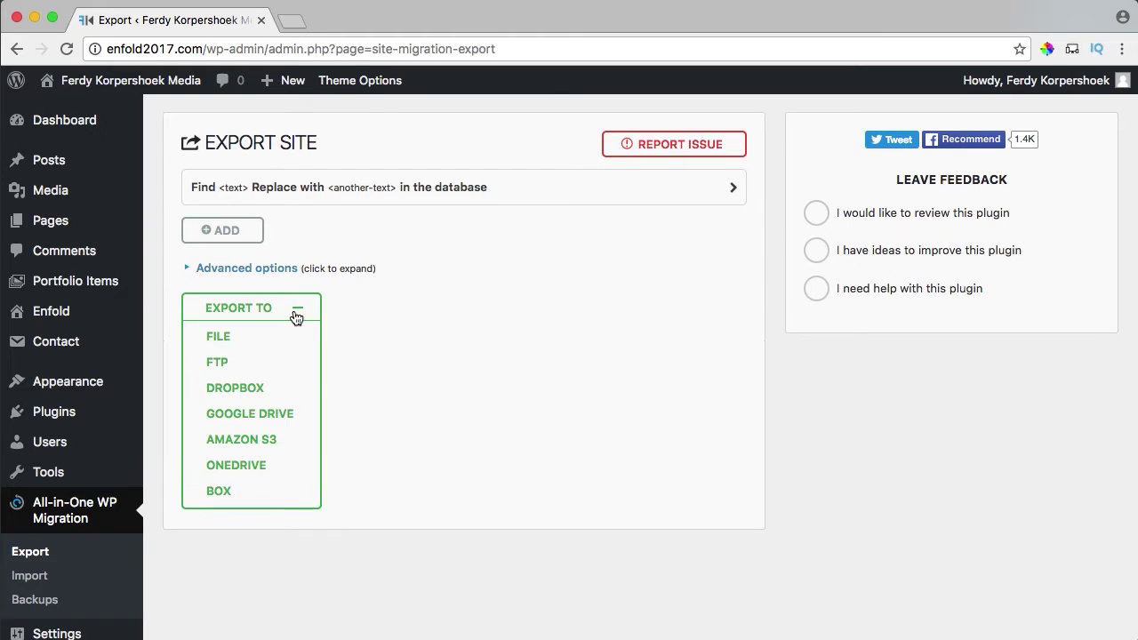
left_click(223, 337)
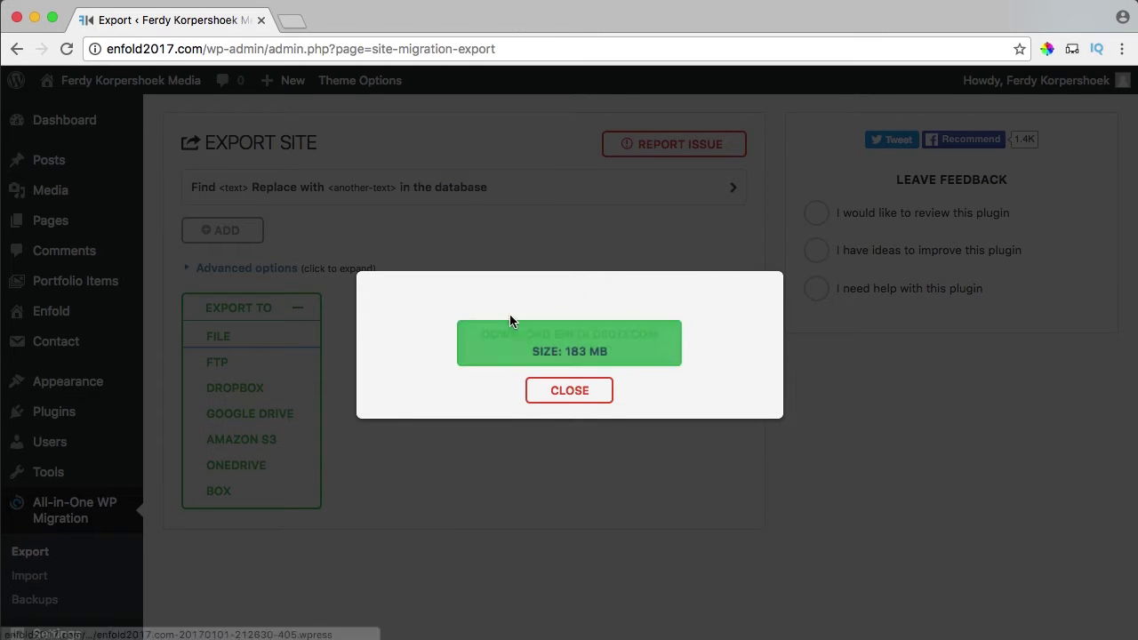
left_click(574, 349)
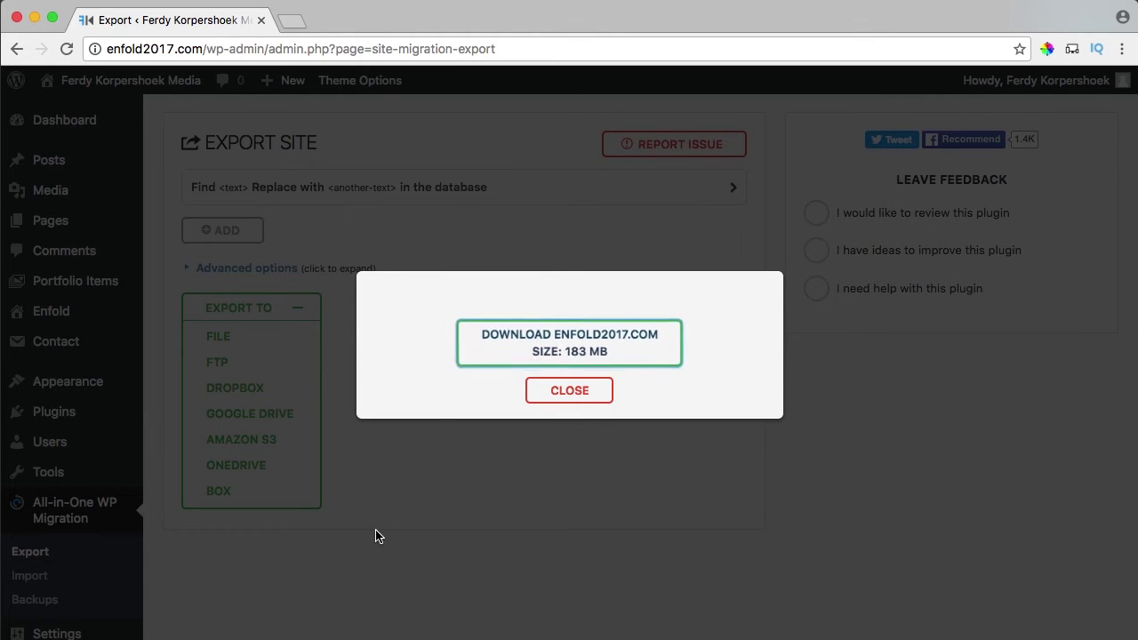
left_click(565, 390)
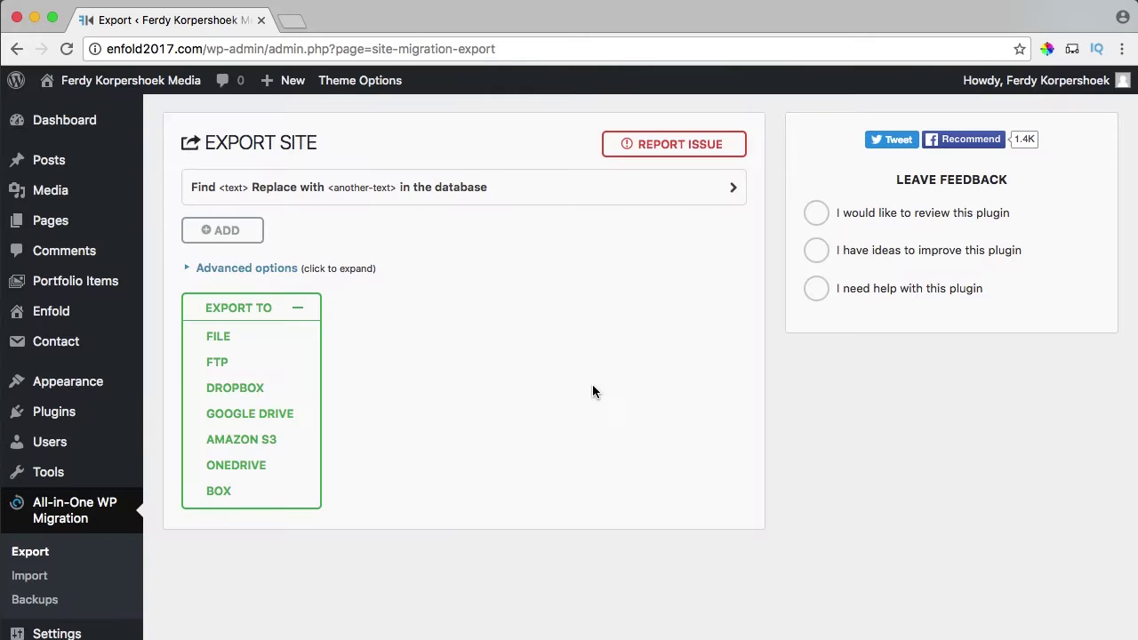
Bulk-select every media library item and permanently delete them all.
left_click(82, 191)
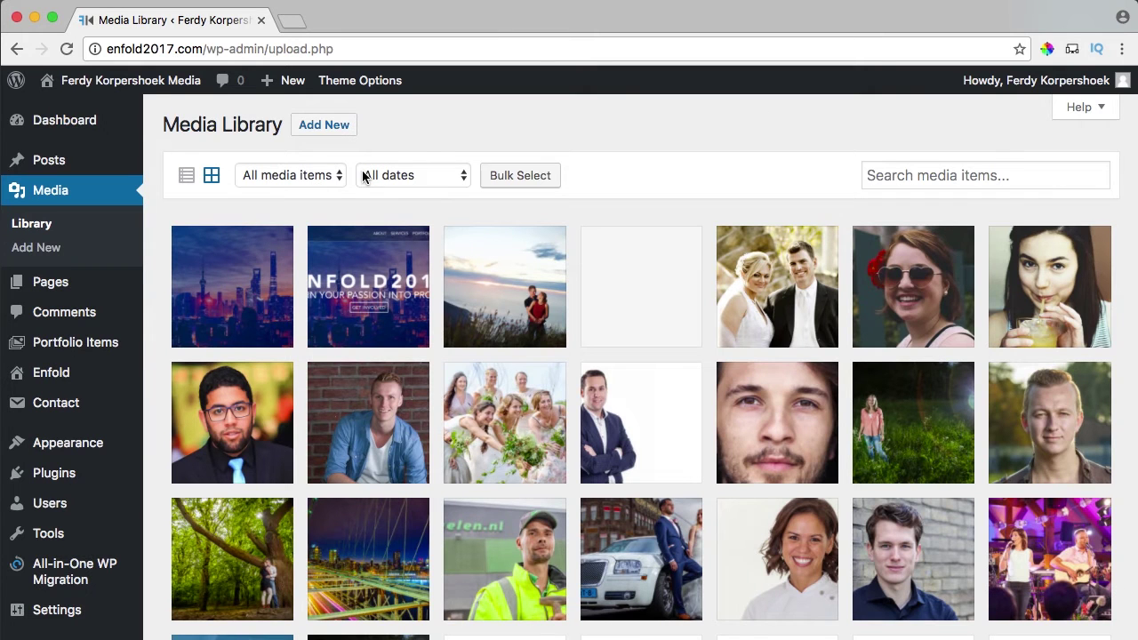
left_click(521, 177)
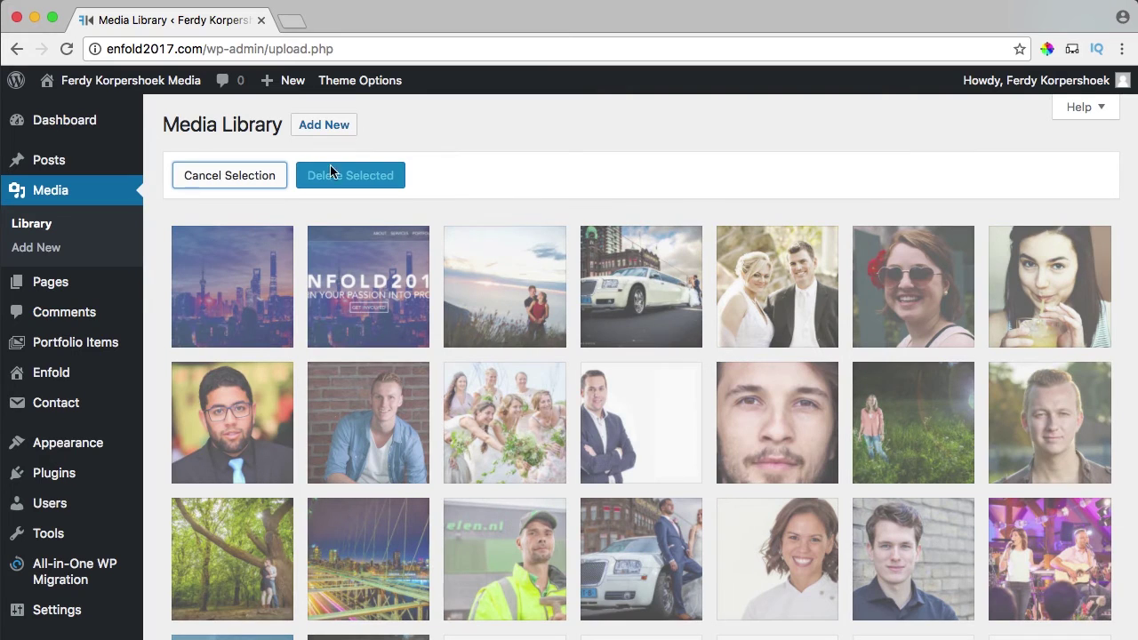
left_click(246, 277)
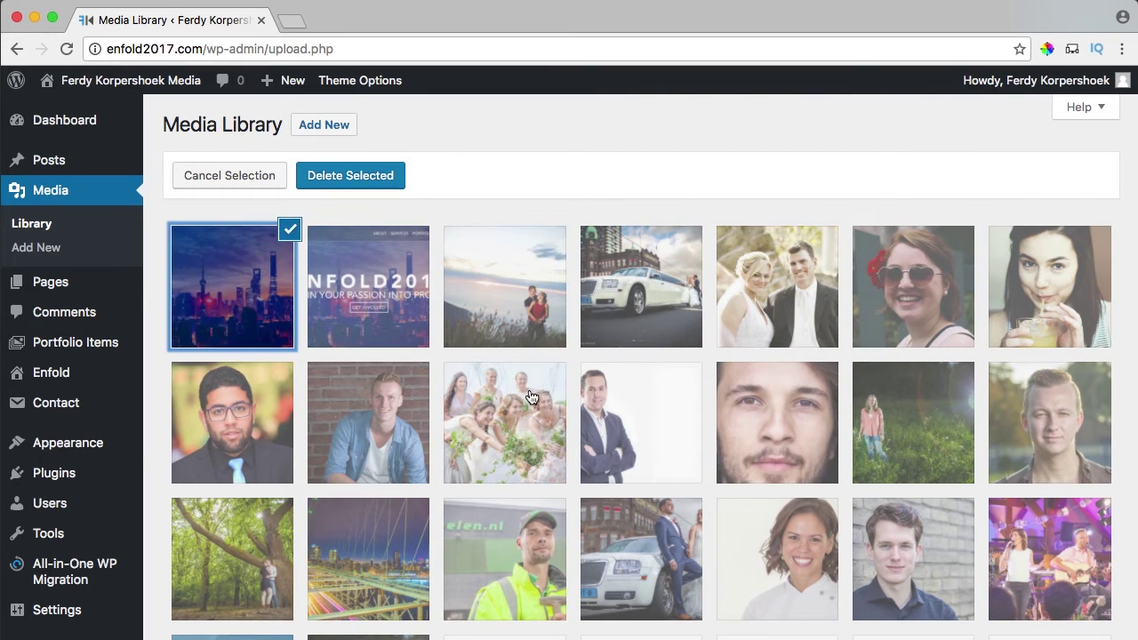
scroll(531, 396, "down", 8)
scroll(531, 397, "down", 10)
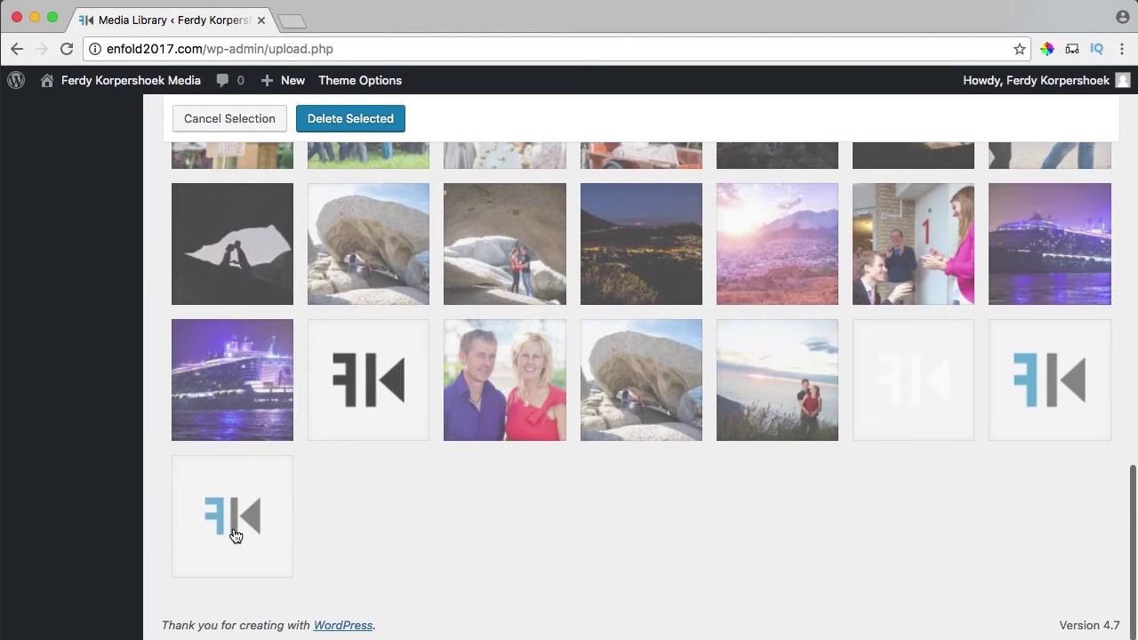
left_click(233, 534, "shift")
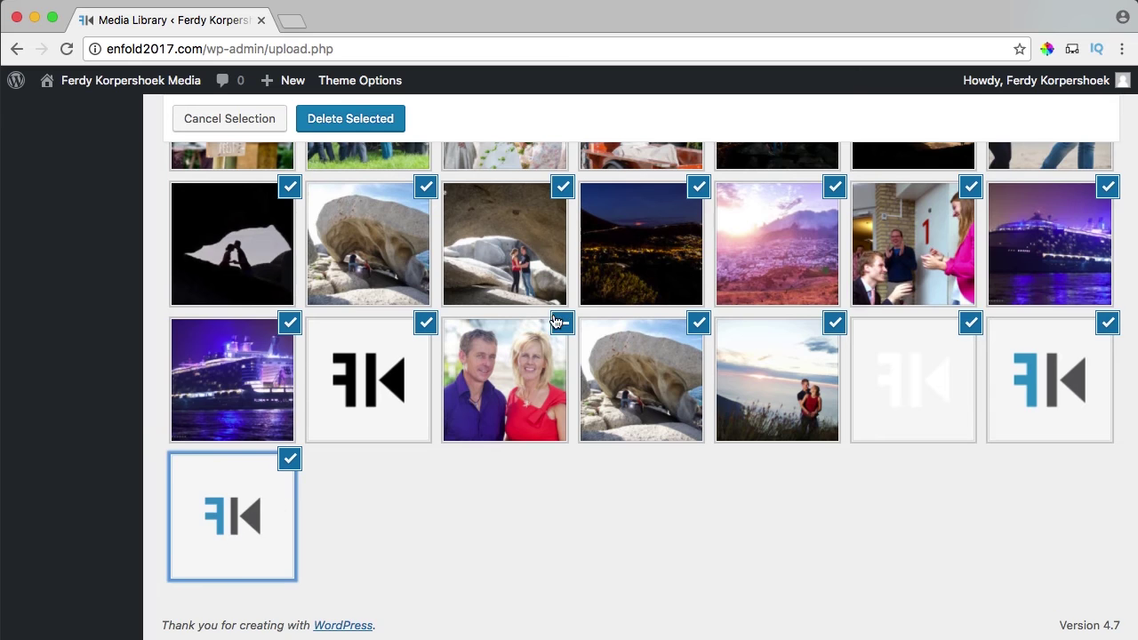
scroll(554, 321, "up", 15)
left_click(355, 181)
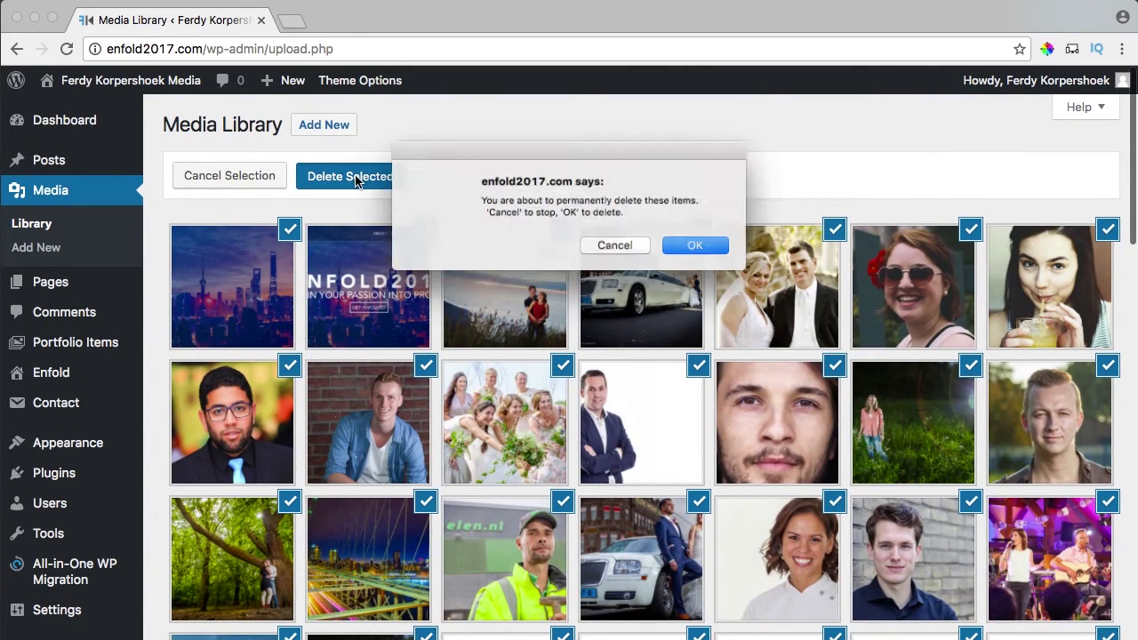
left_click(703, 249)
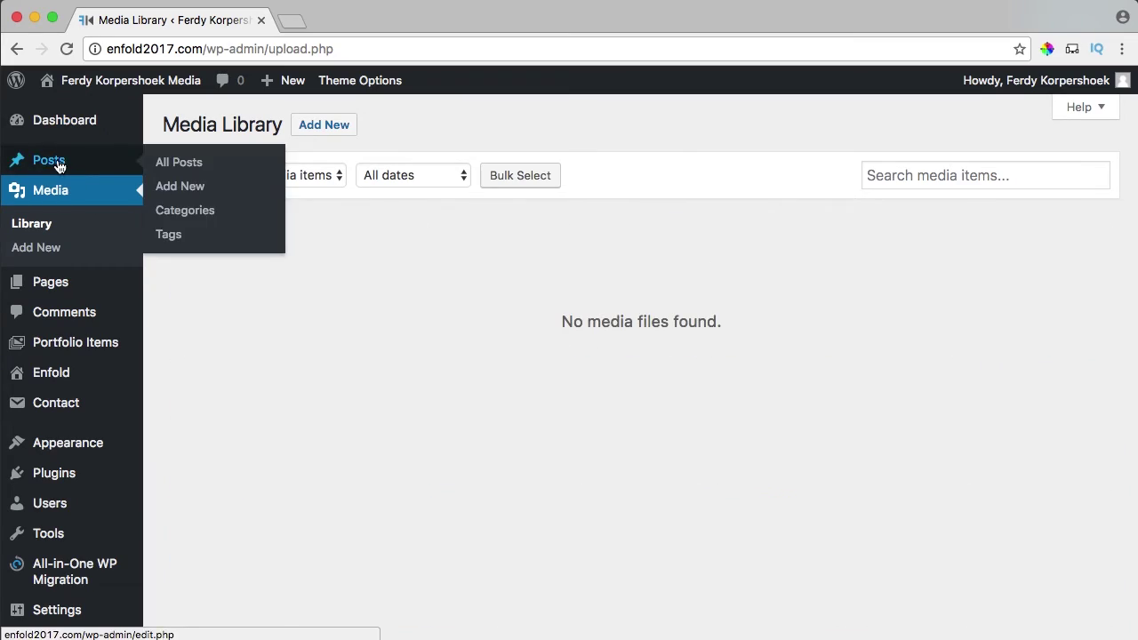
Move all five blog posts to the trash and empty the post trash.
left_click(22, 162)
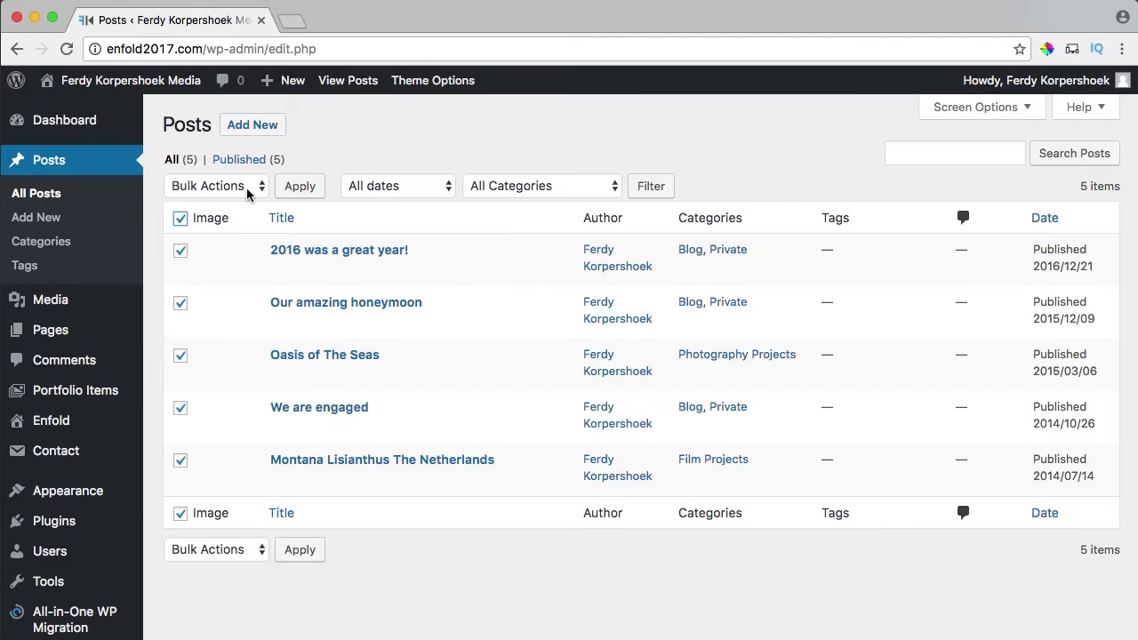
left_click(248, 188)
left_click(217, 220)
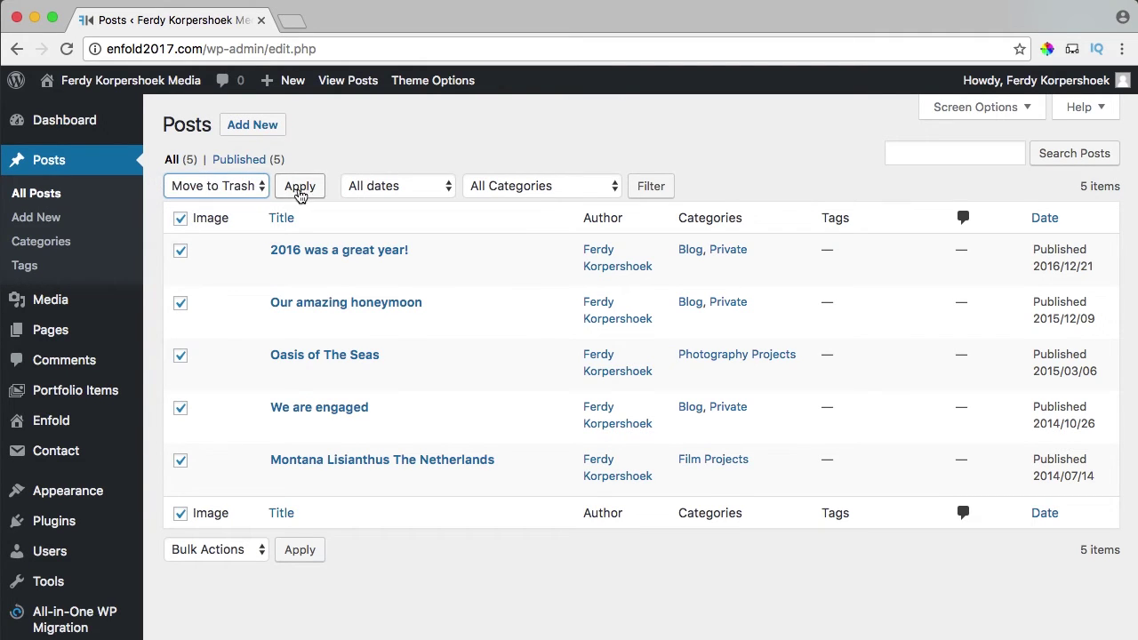
left_click(299, 189)
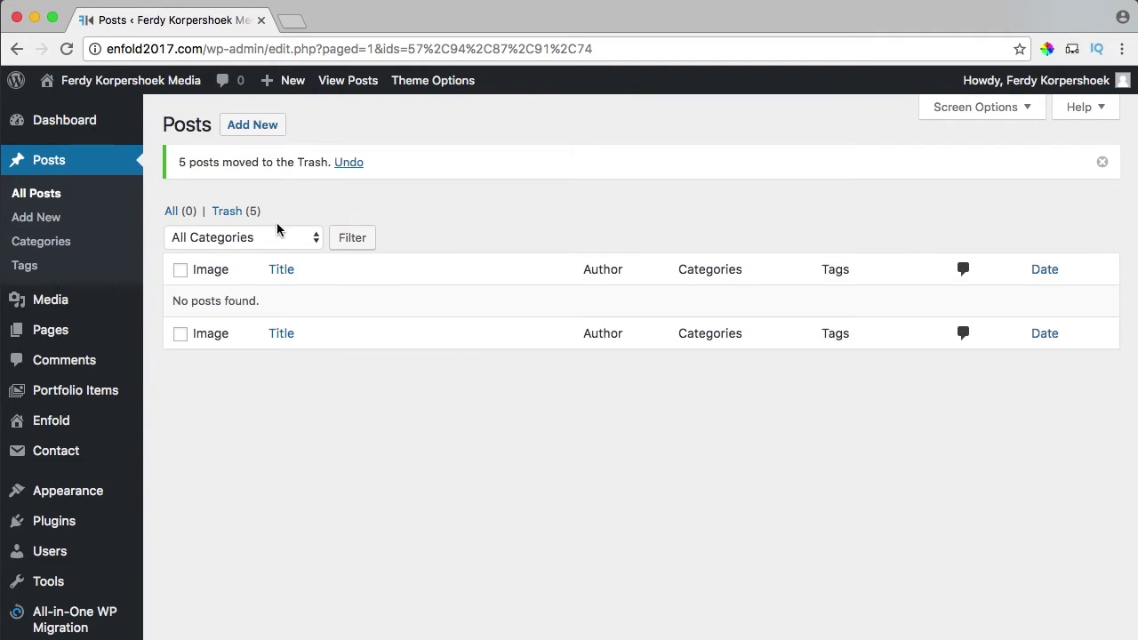
left_click(226, 217)
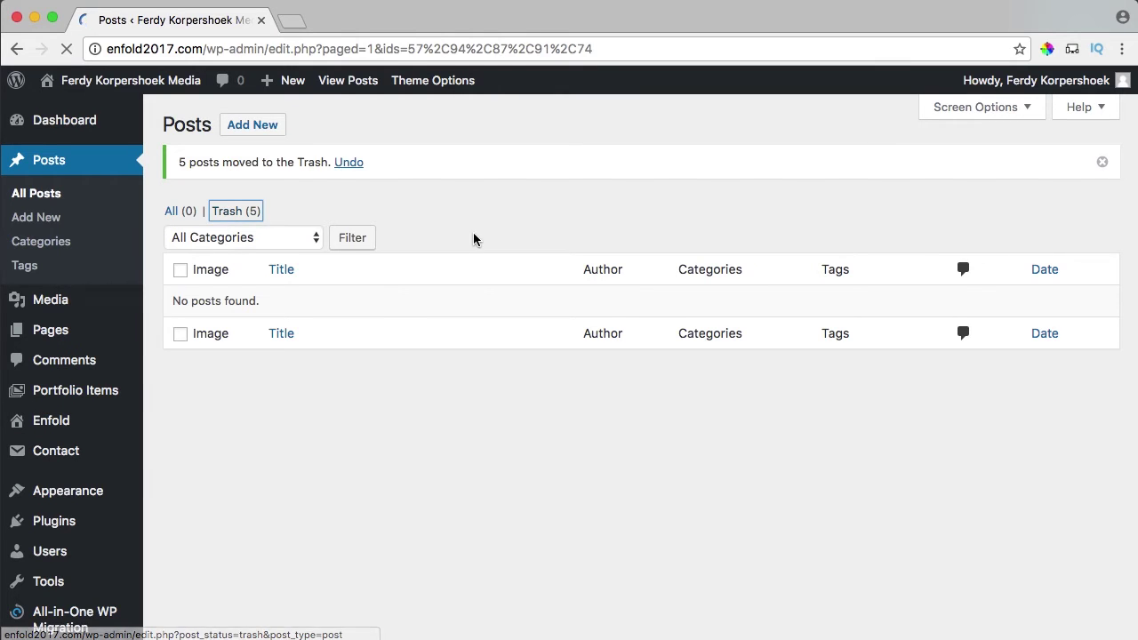
left_click(751, 196)
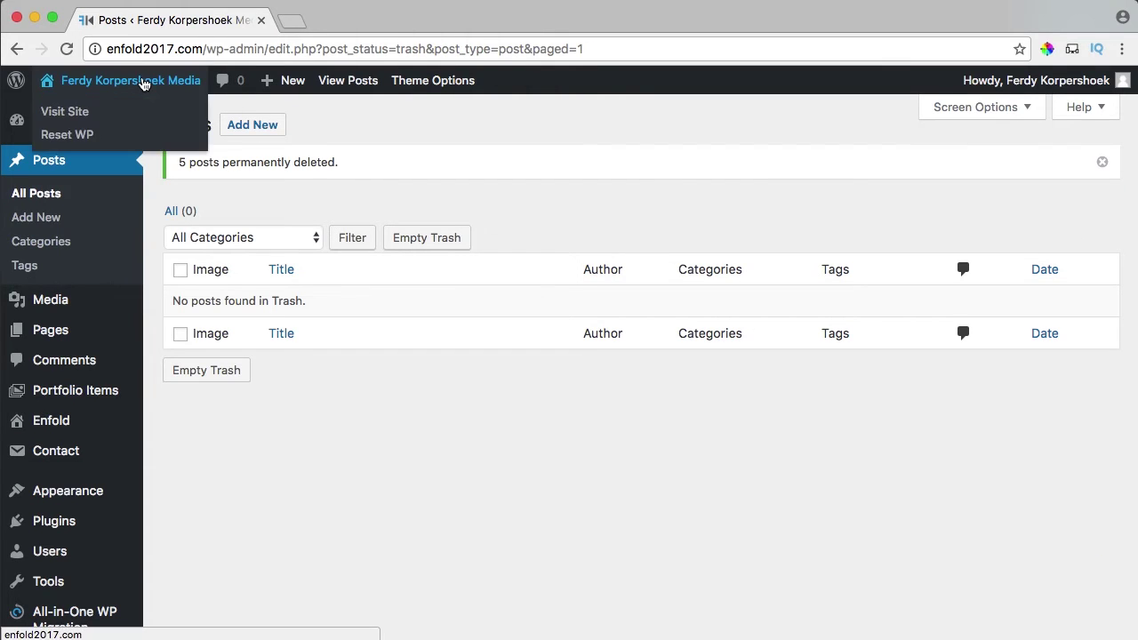
left_click(141, 82, "super")
Check the live site's Blog page and a portfolio project now missing its images, then return to the admin.
left_click(340, 21)
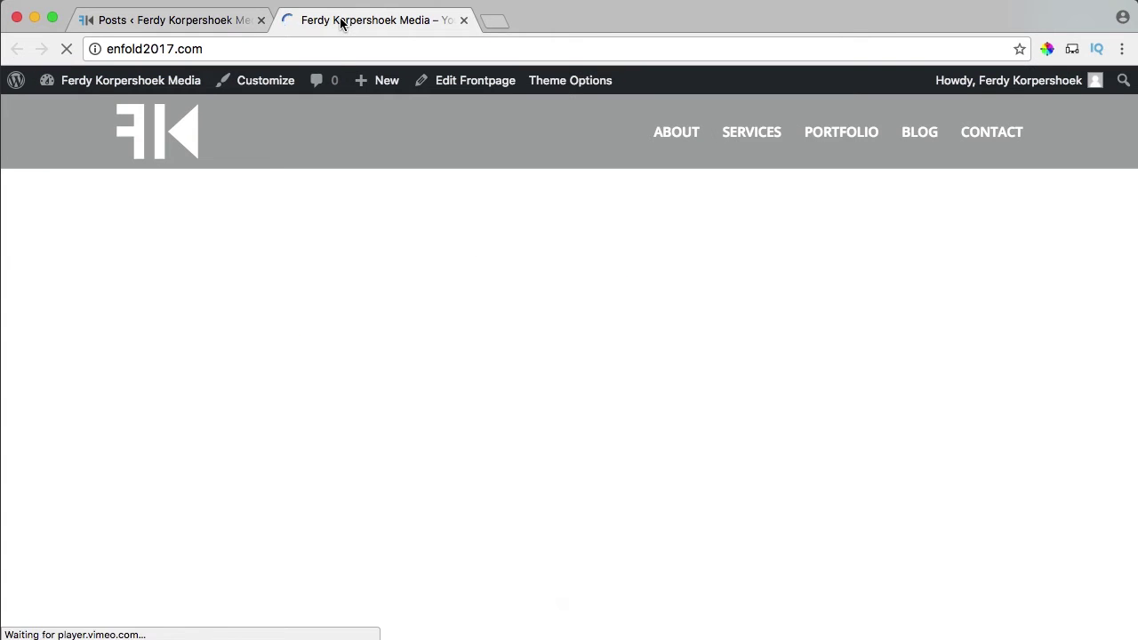
scroll(664, 320, "down", 10)
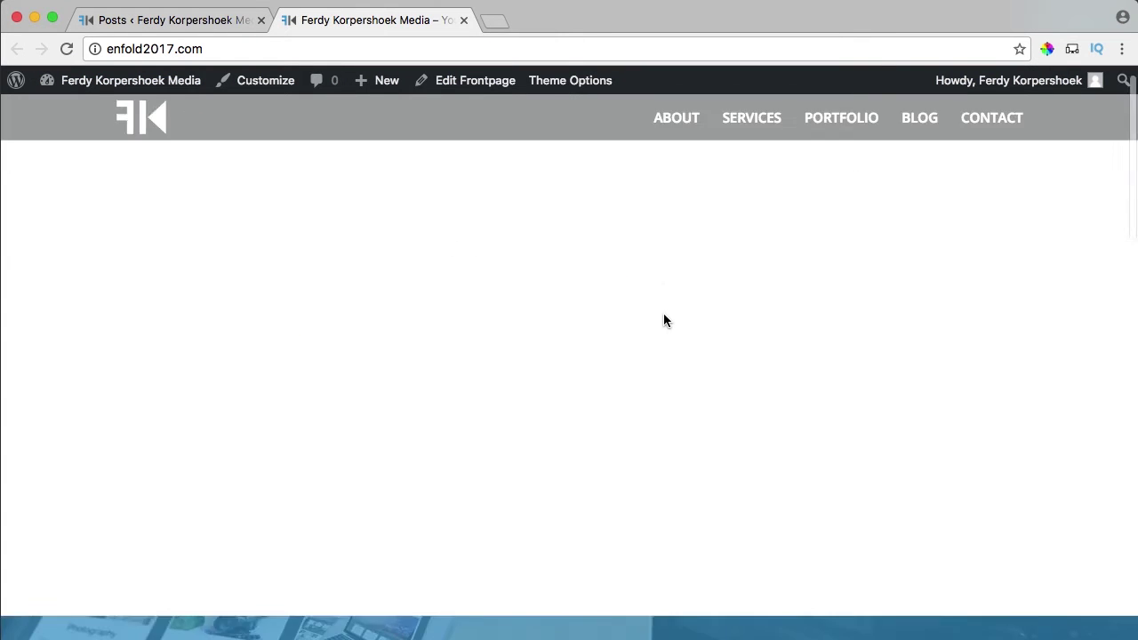
scroll(663, 319, "down", 15)
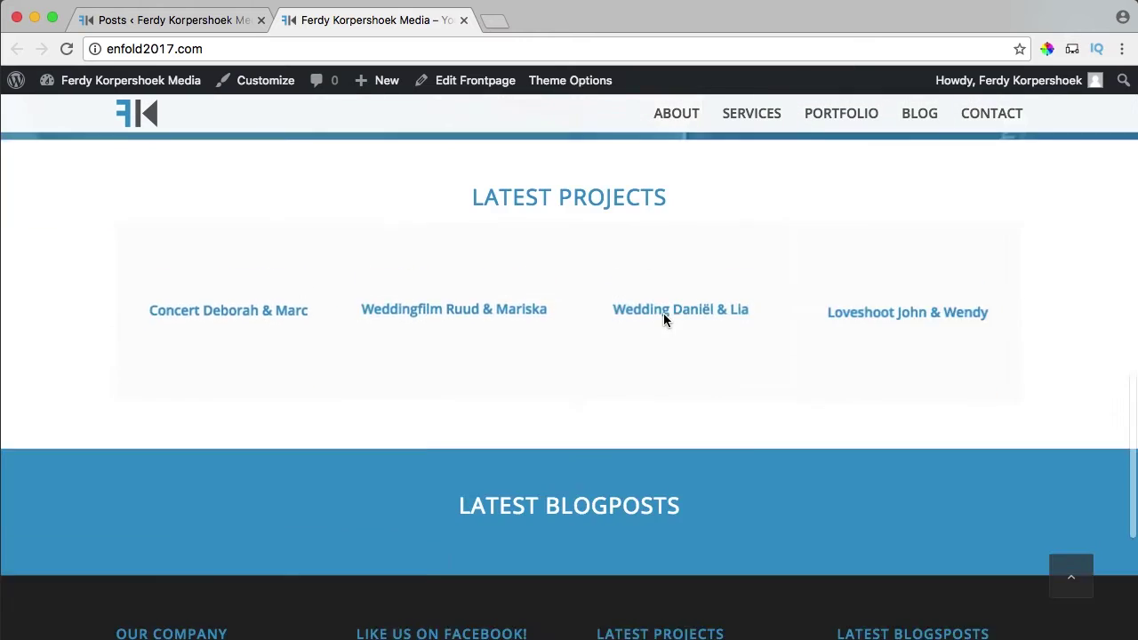
scroll(509, 243, "up", 20)
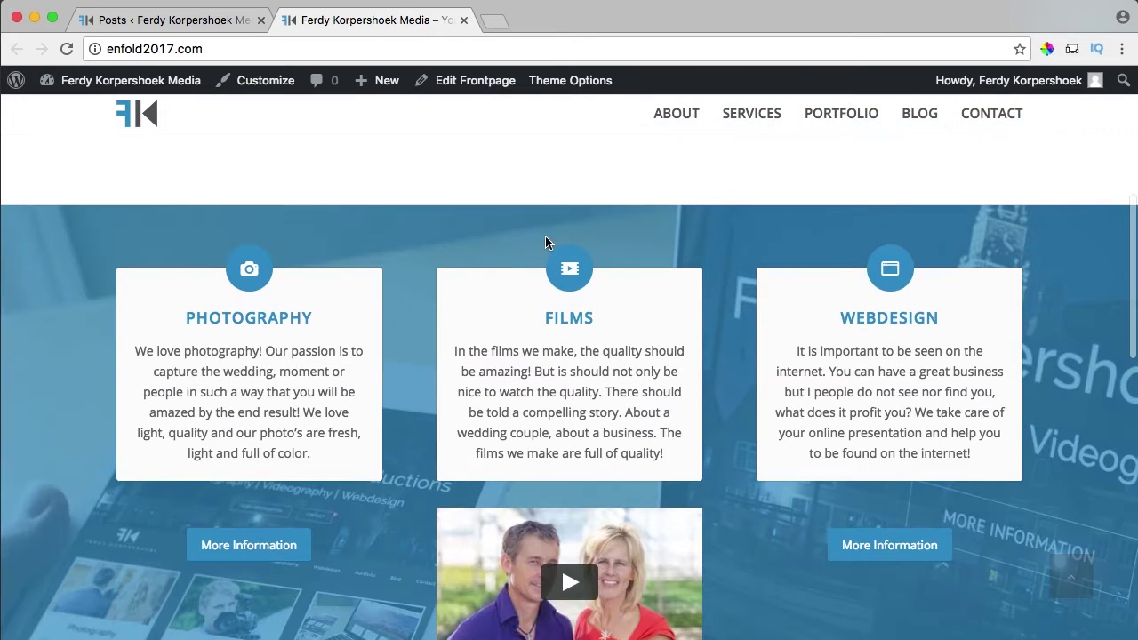
left_click(916, 117)
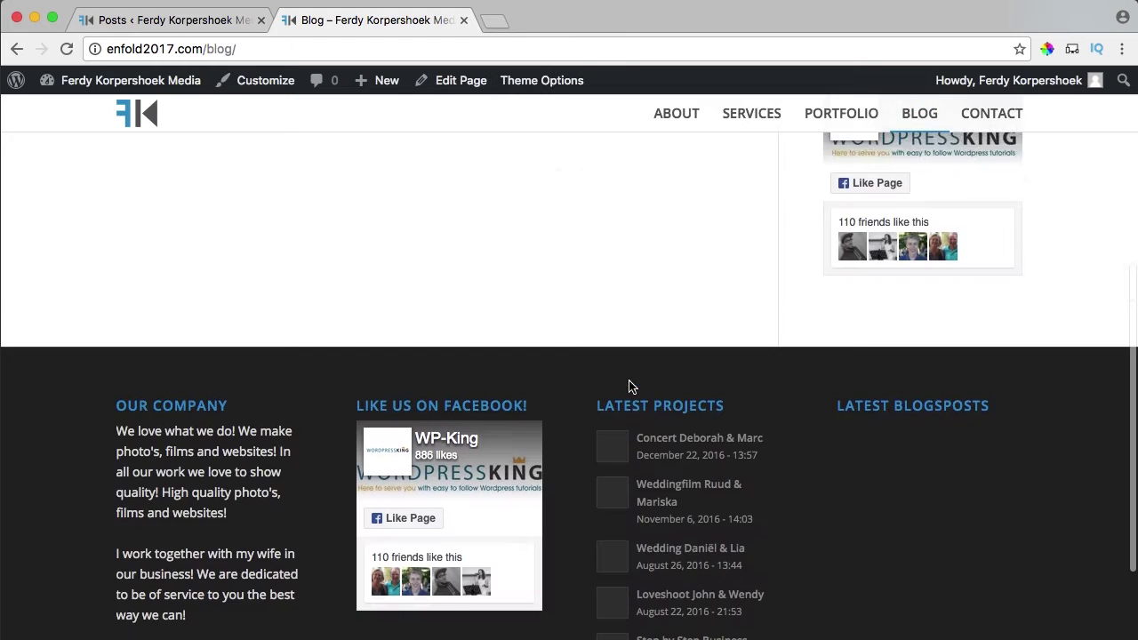
scroll(628, 387, "down", 3)
left_click(661, 318)
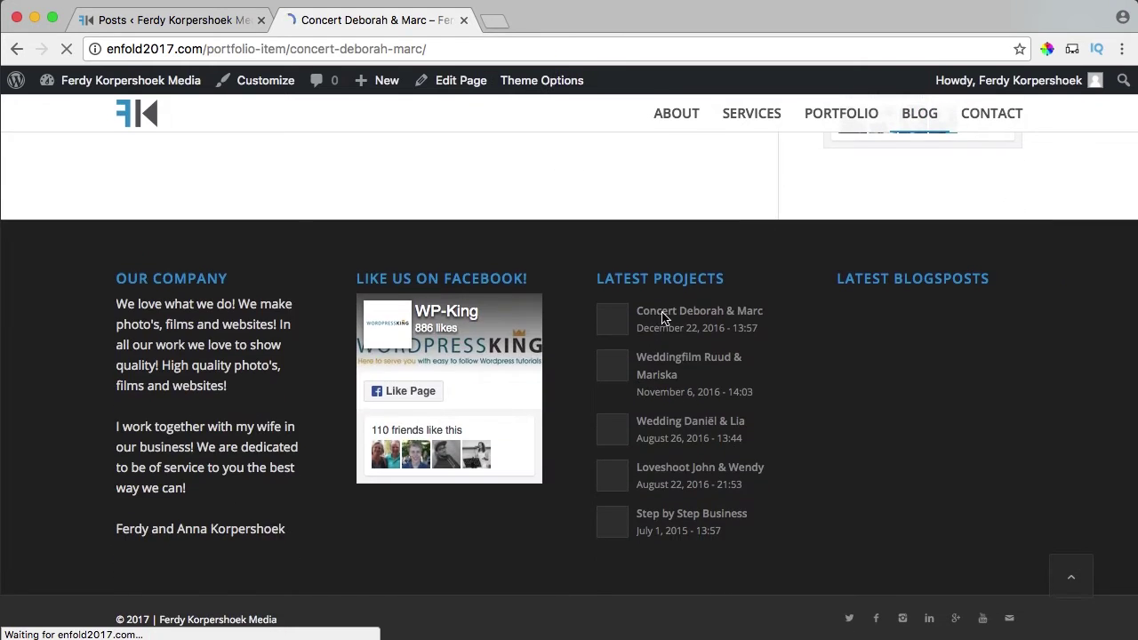
scroll(694, 453, "down", 3)
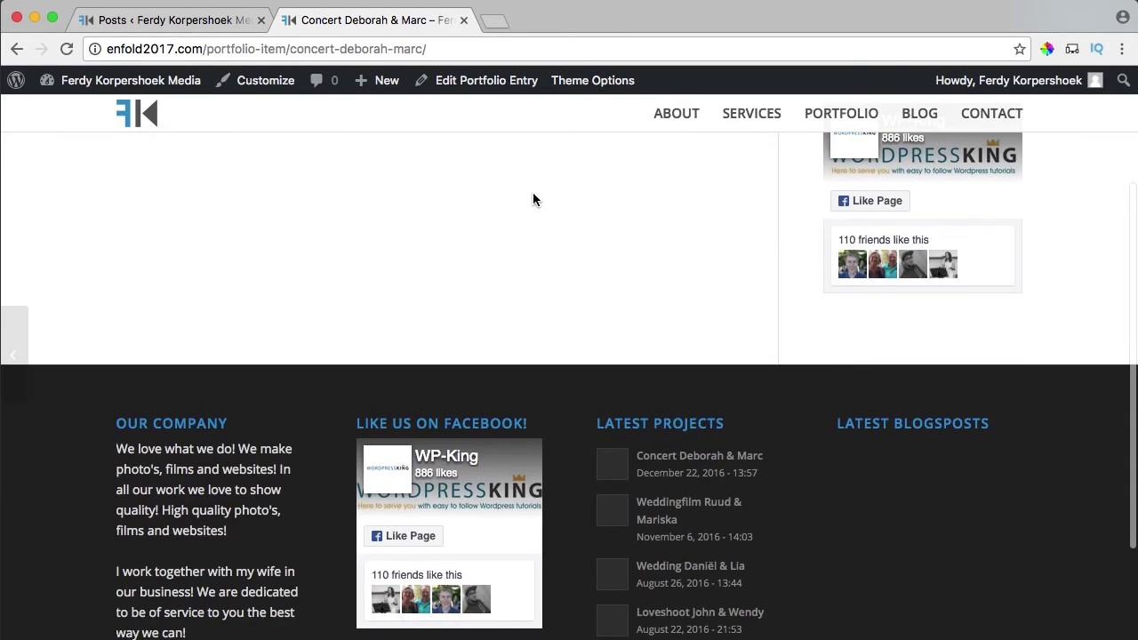
scroll(534, 198, "up", 3)
left_click(182, 145)
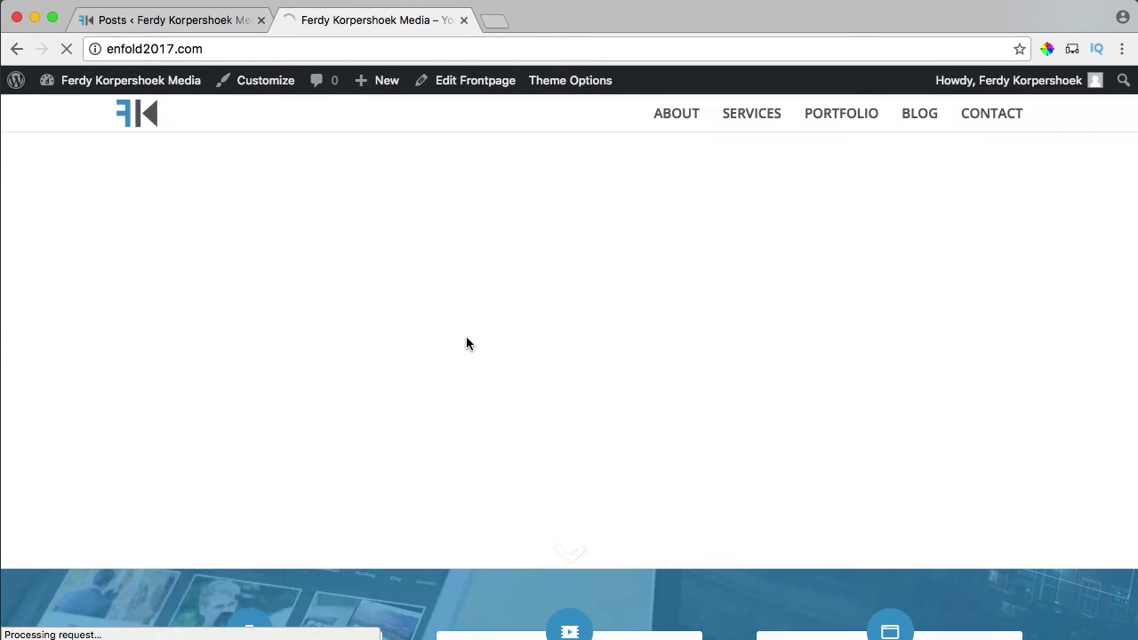
left_click(225, 29)
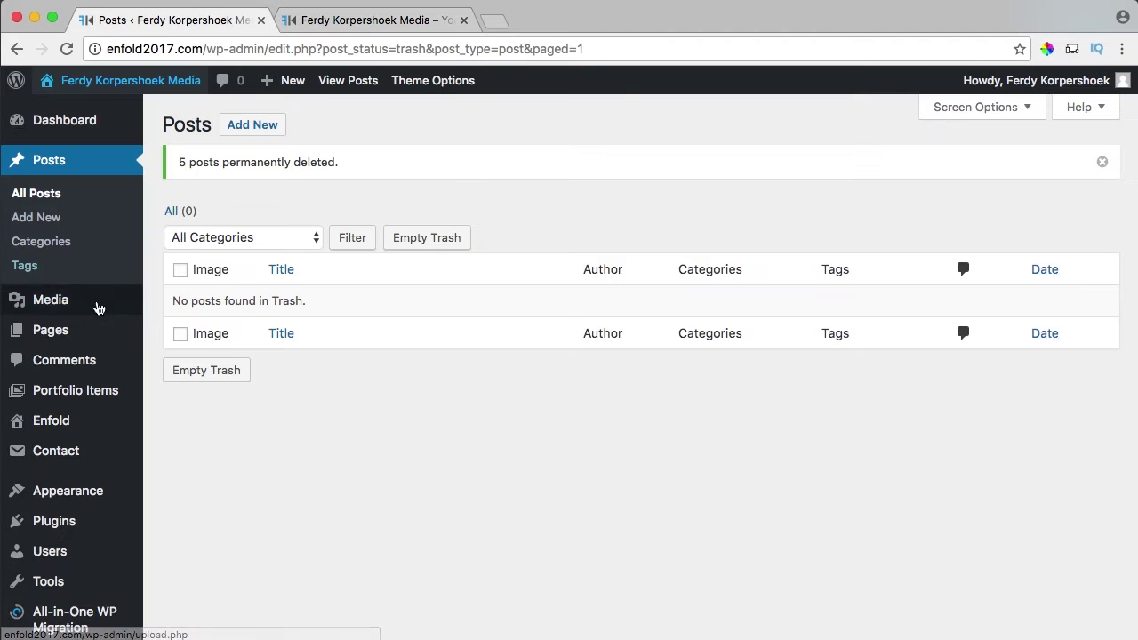
Move all 9 pages to the trash and empty the page trash.
left_click(83, 335)
left_click(181, 220)
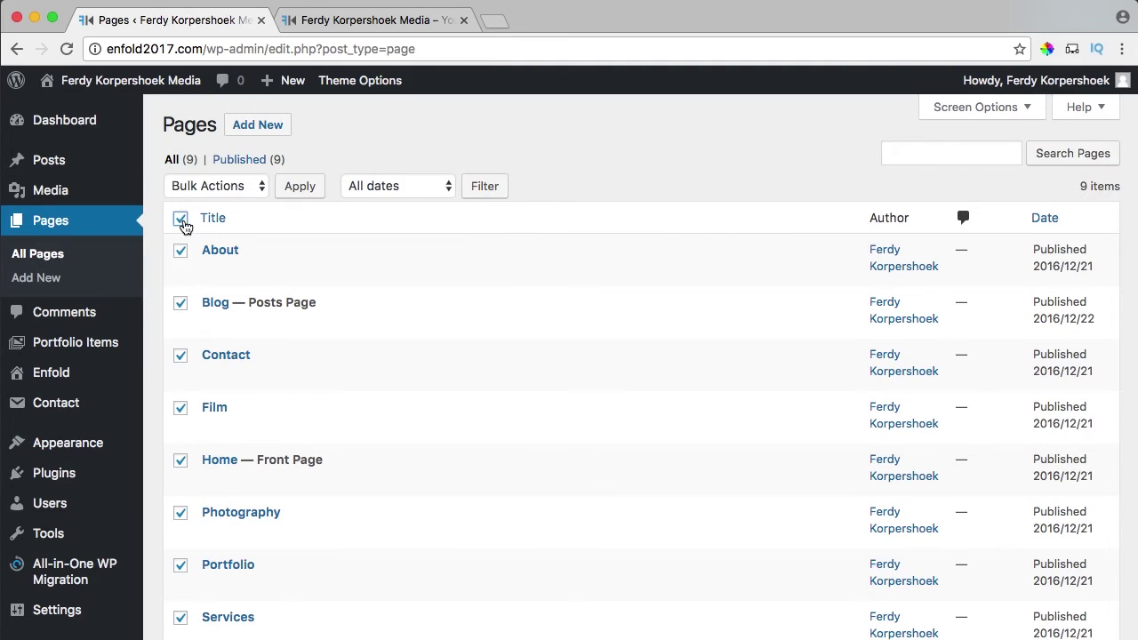
left_click(240, 185)
left_click(226, 220)
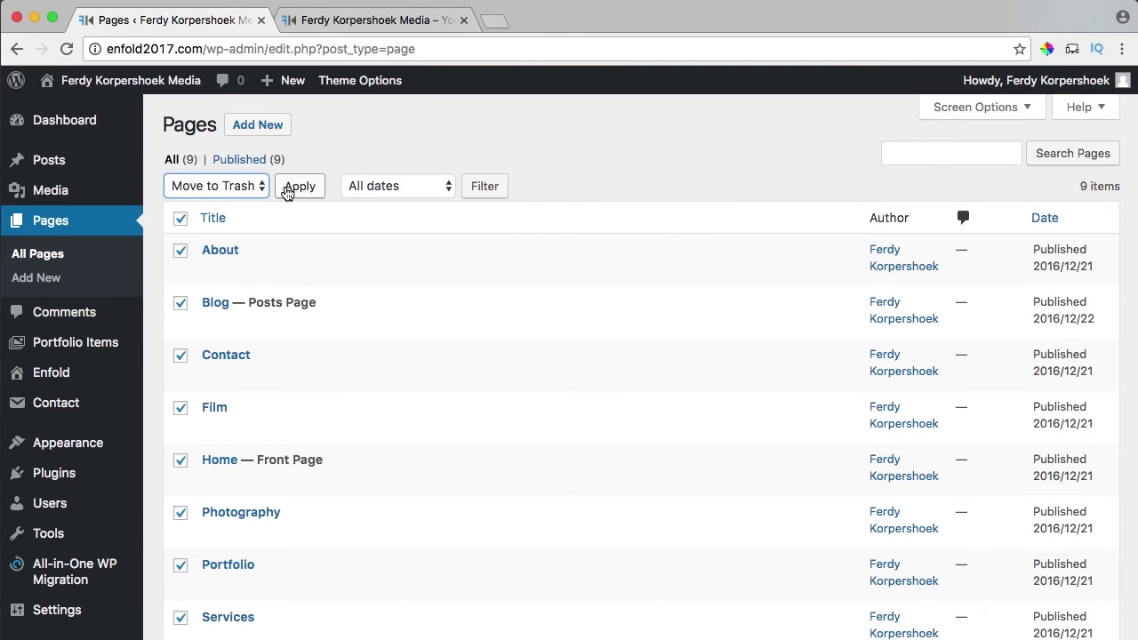
left_click(285, 191)
left_click(232, 214)
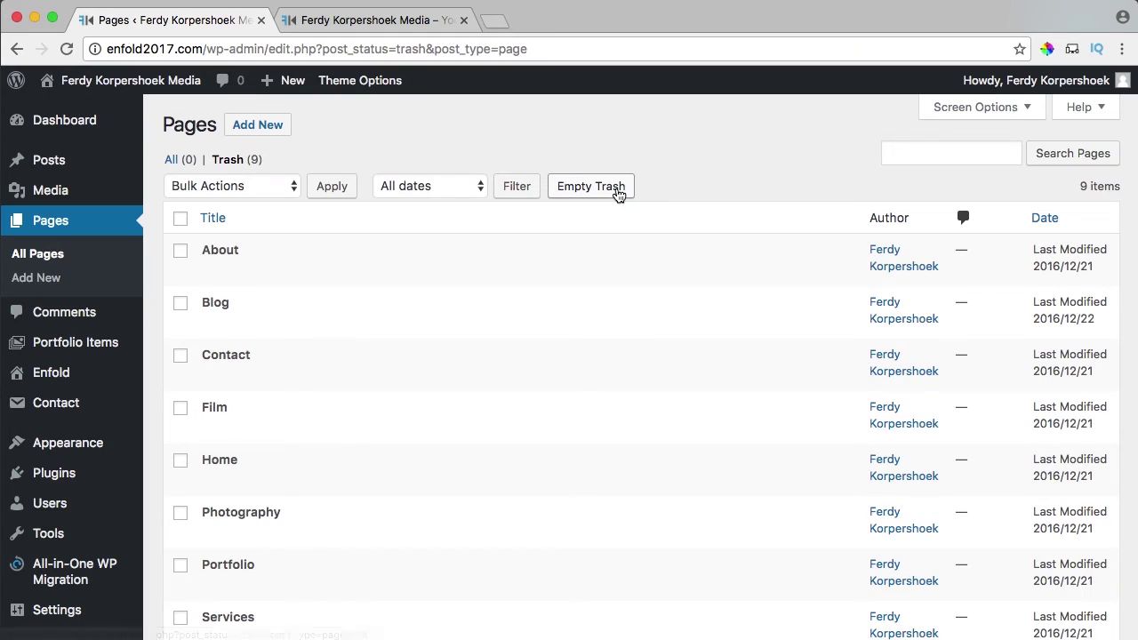
left_click(618, 191)
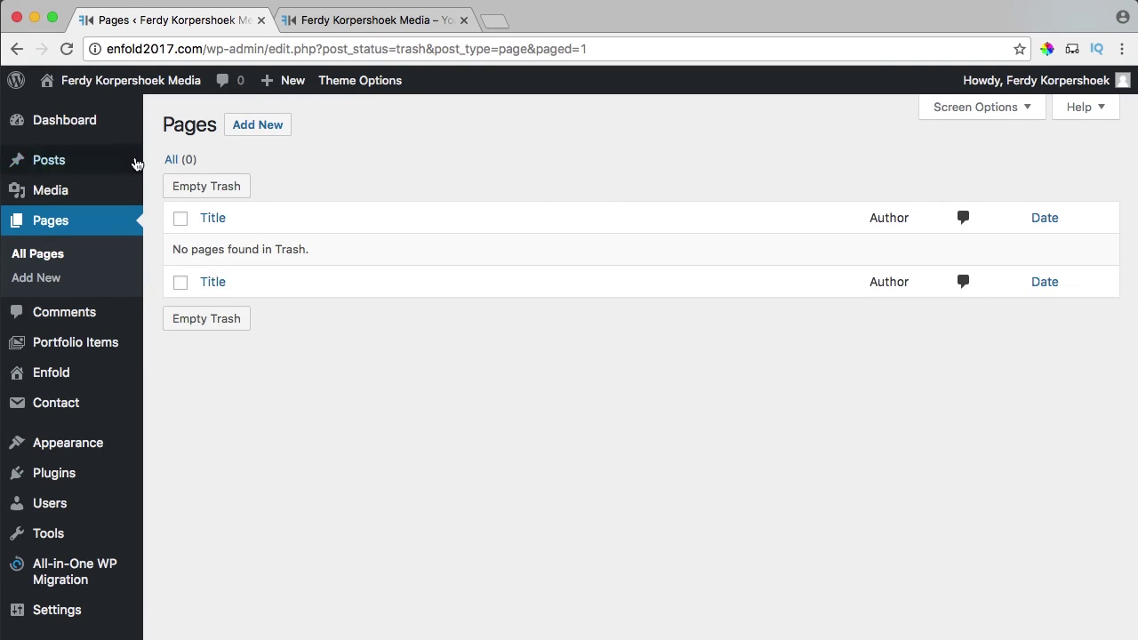
Reload the front-end homepage to confirm it now shows Error 404.
left_click(384, 25)
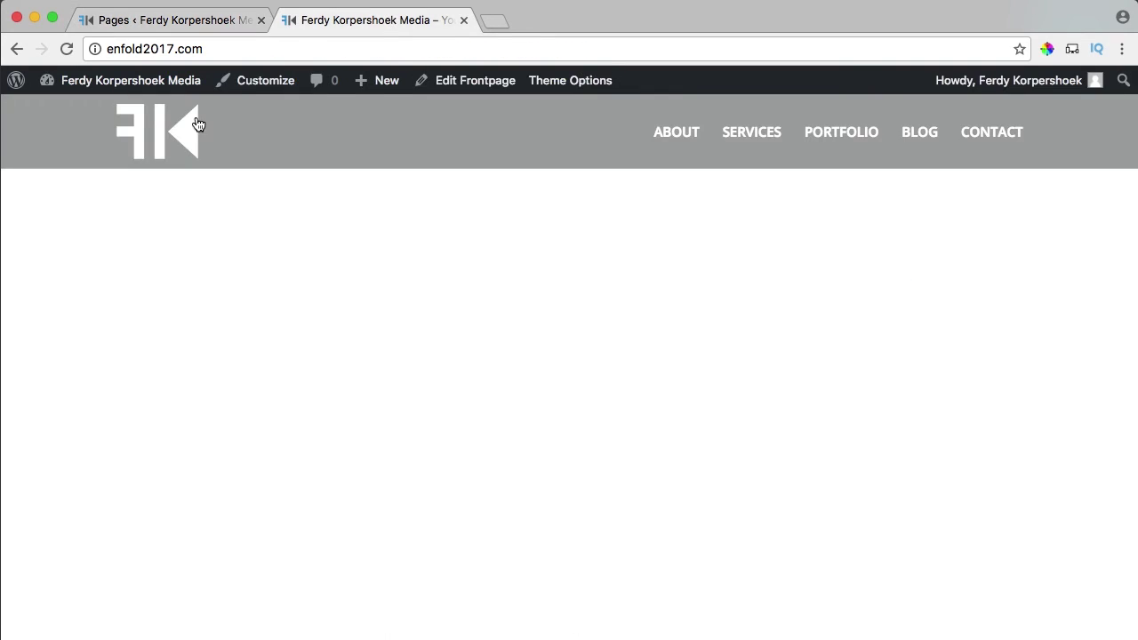
left_click(197, 119)
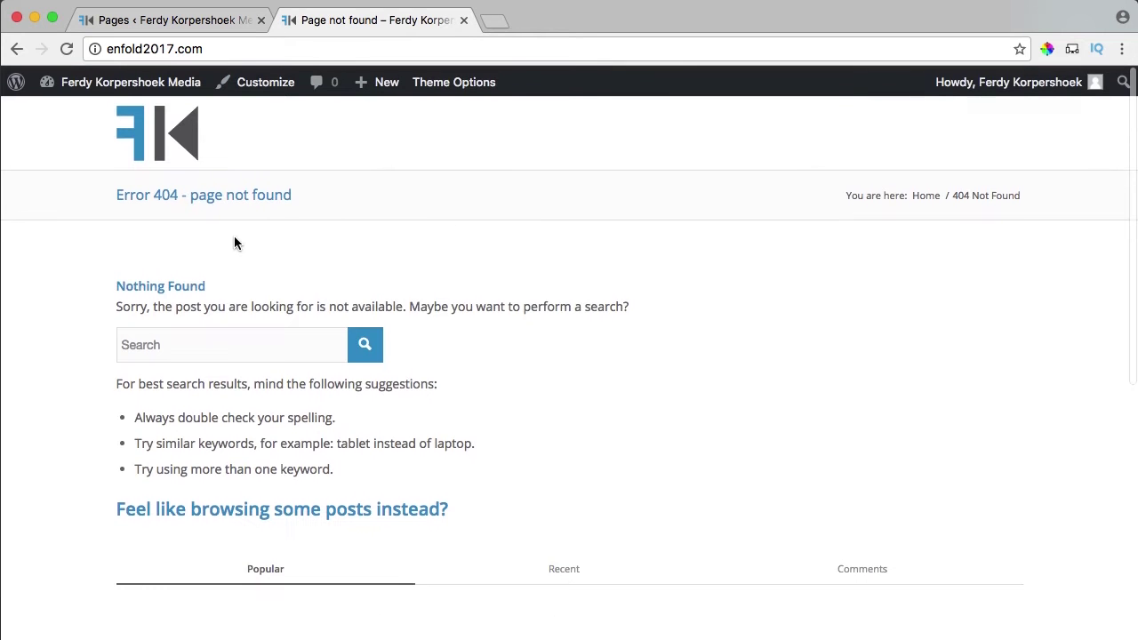
scroll(610, 318, "down", 10)
scroll(259, 230, "up", 10)
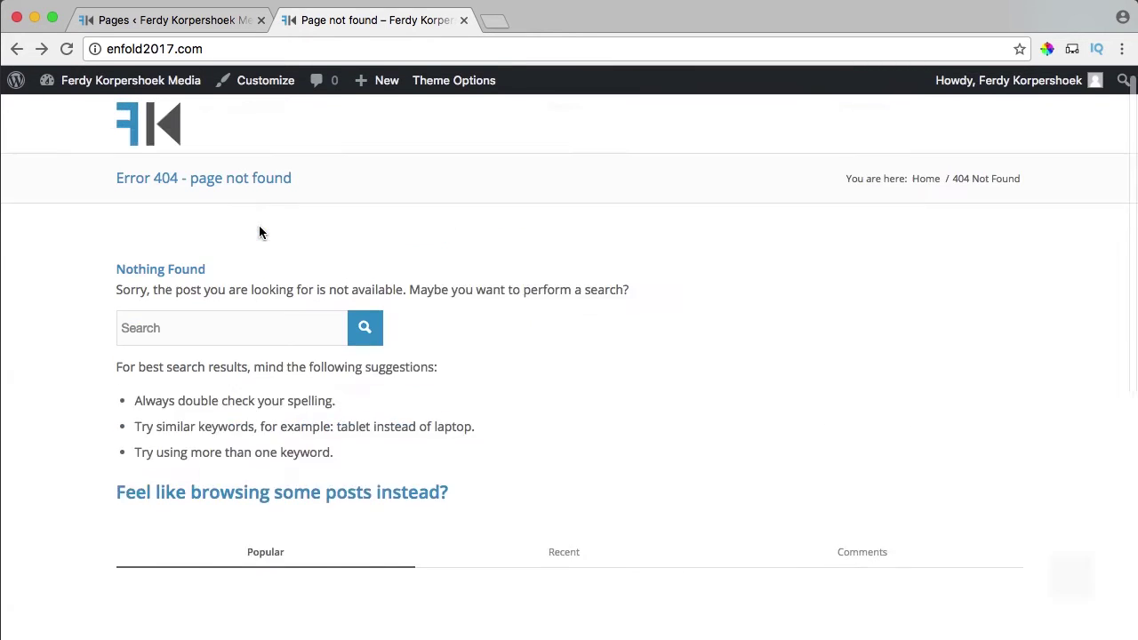
left_click(463, 20)
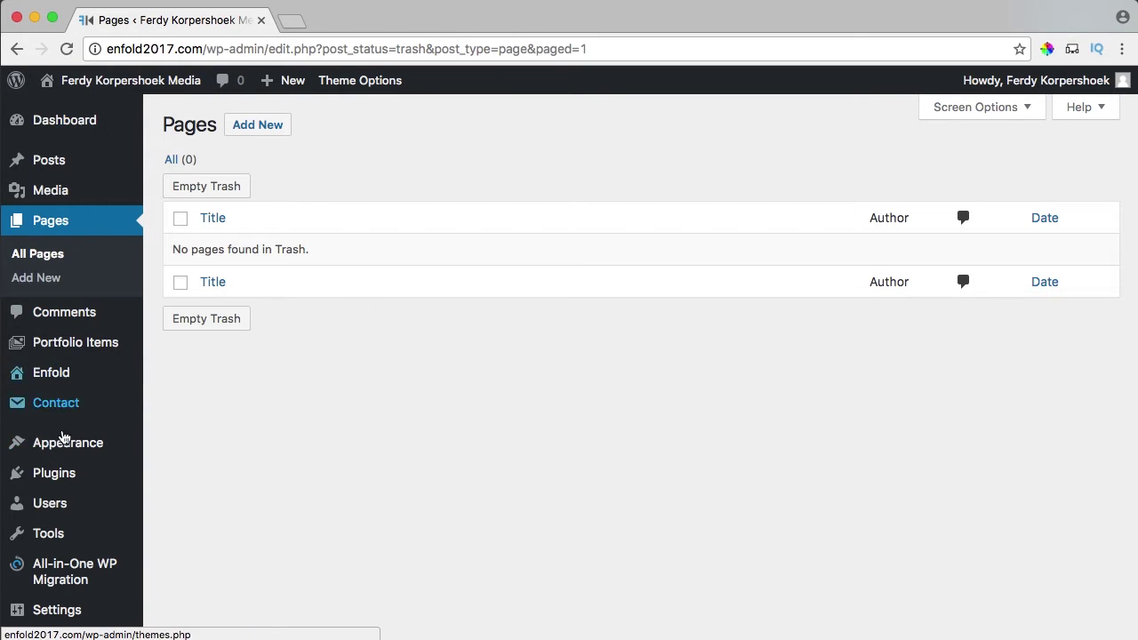
mouse_move(70, 565)
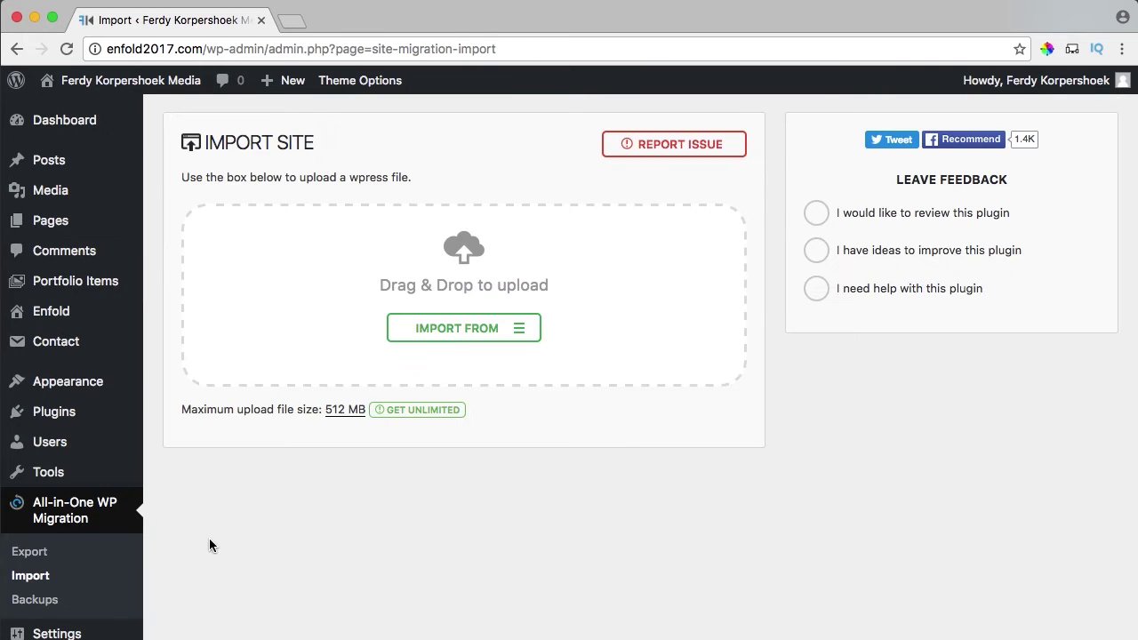
left_click(522, 336)
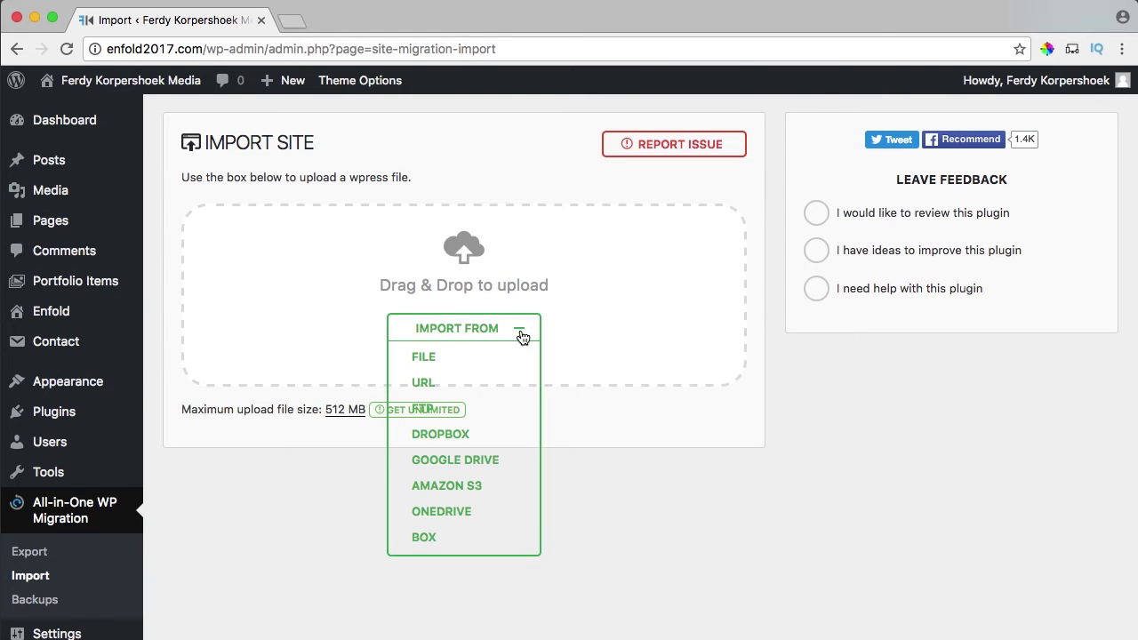
left_click(423, 358)
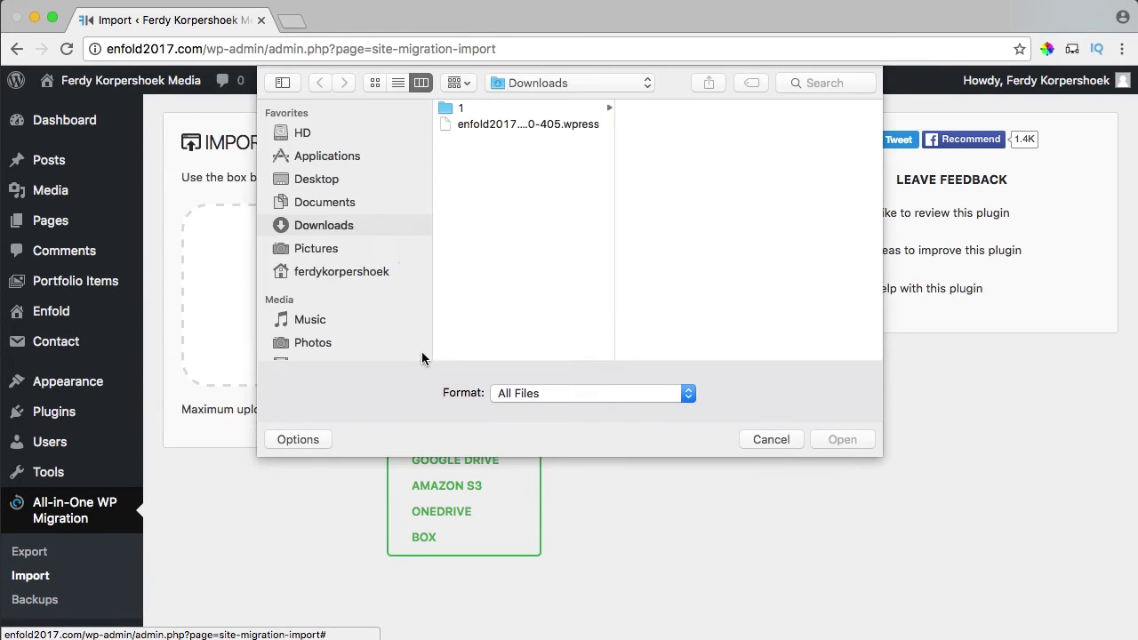
left_click(556, 125)
key("Return")
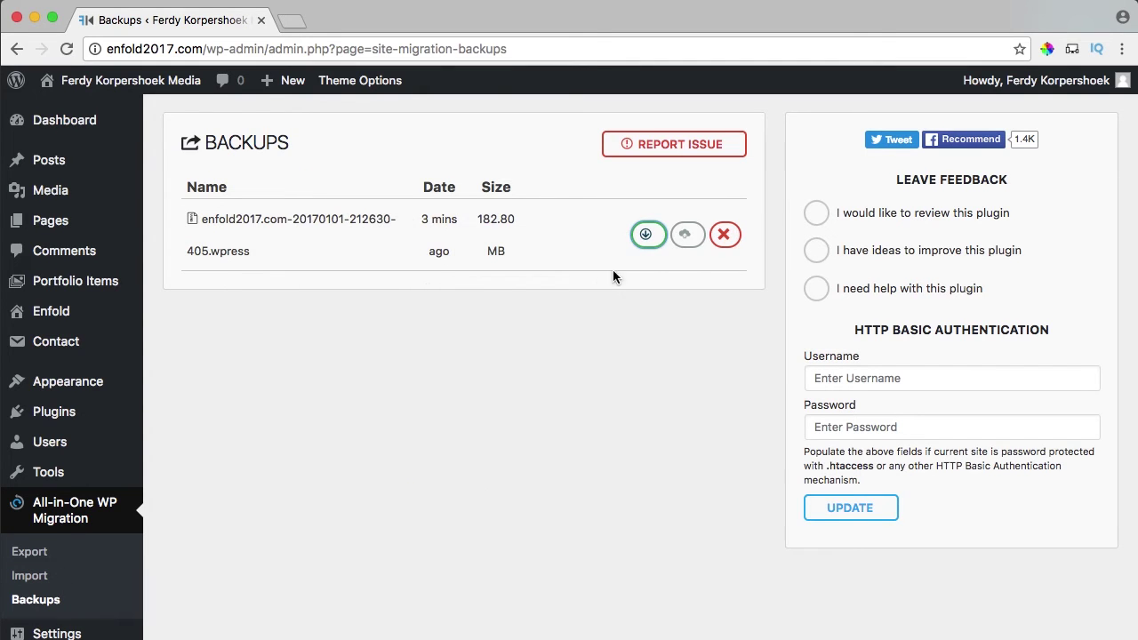
Restore the 182.80 MB backup, accept the overwrite warning, and close the import success notice.
left_click(663, 244)
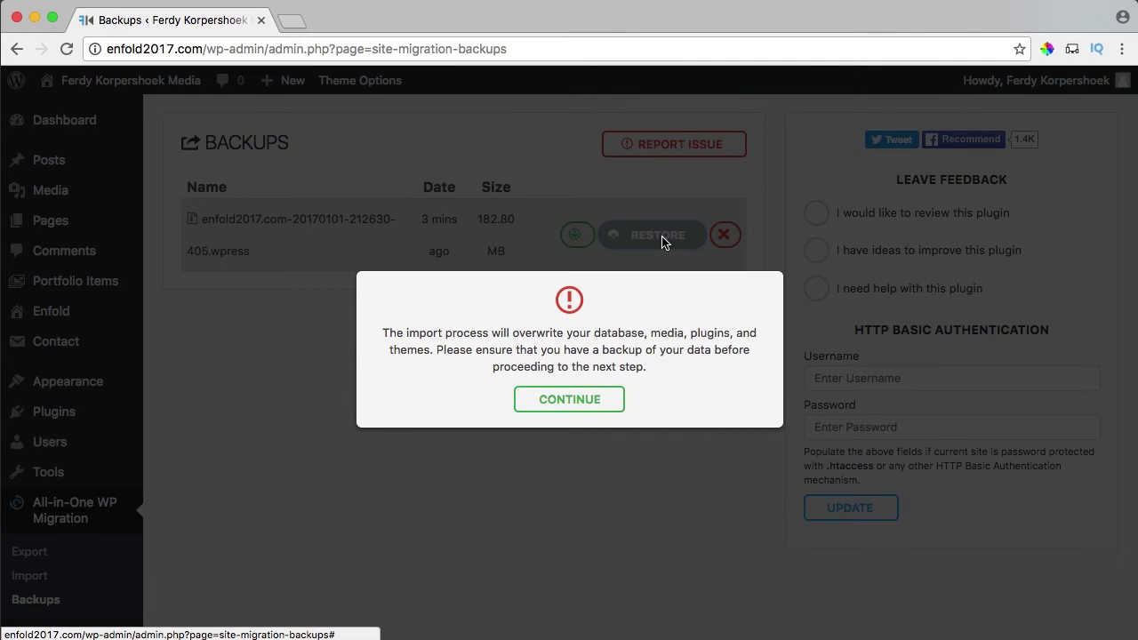
left_click(554, 399)
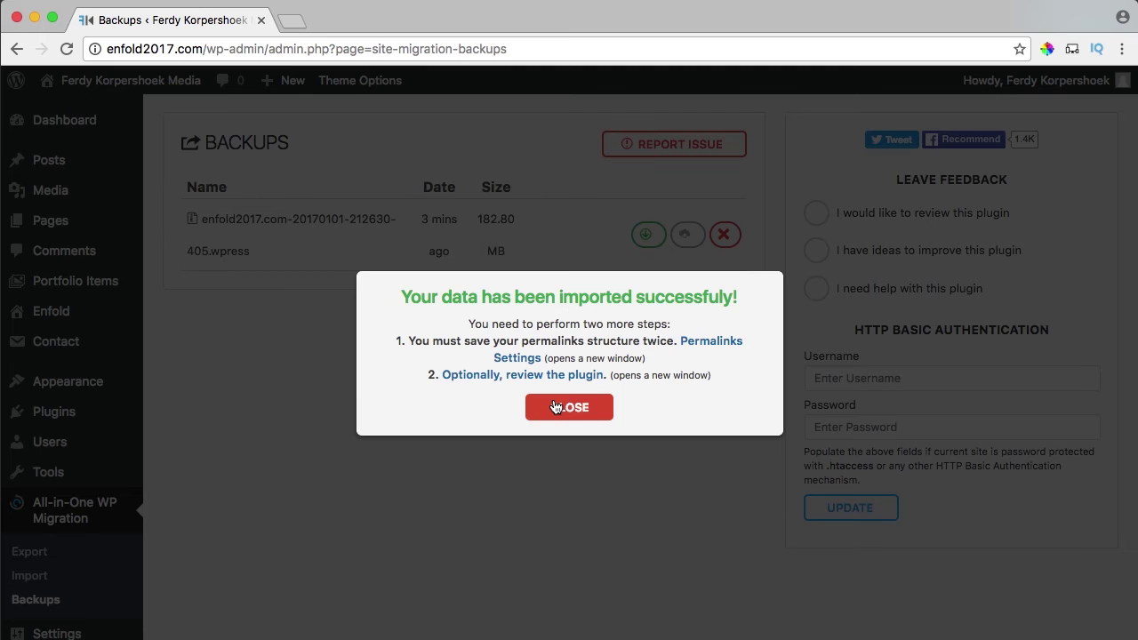
left_click(560, 411)
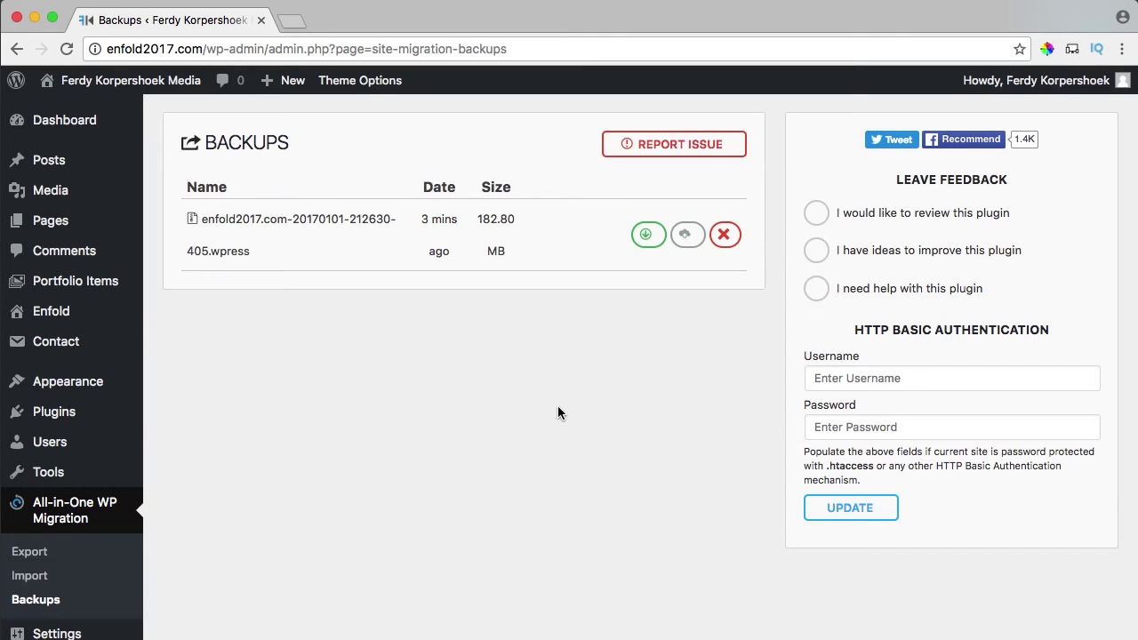
scroll(107, 498, "down", 3)
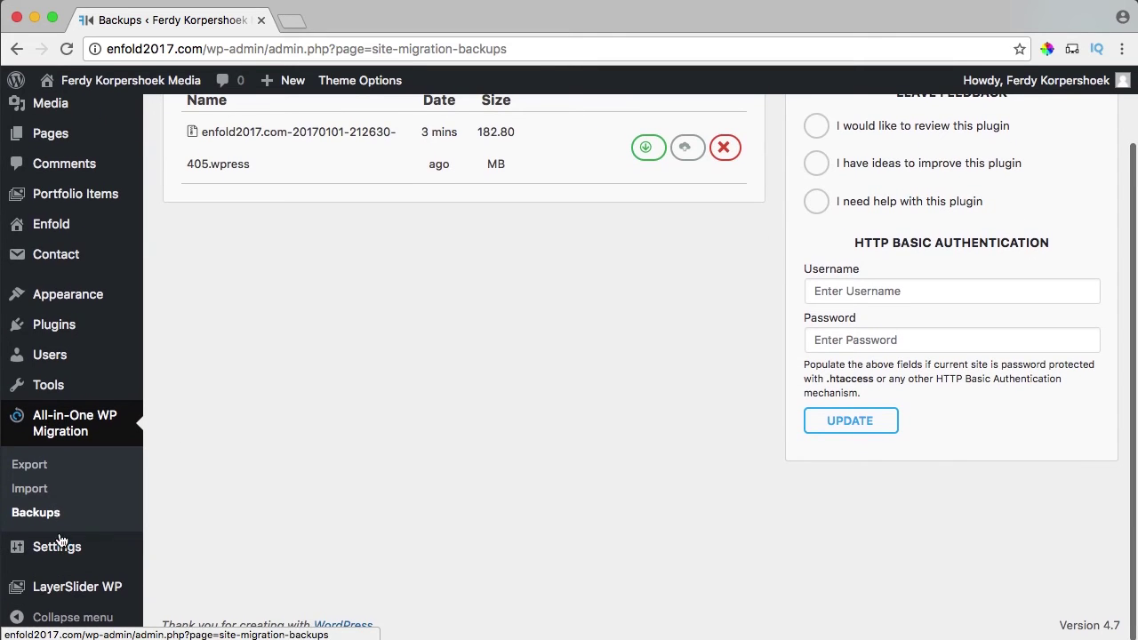
Save the Post name permalink structure twice under Settings > Permalinks.
mouse_move(76, 545)
left_click(184, 552)
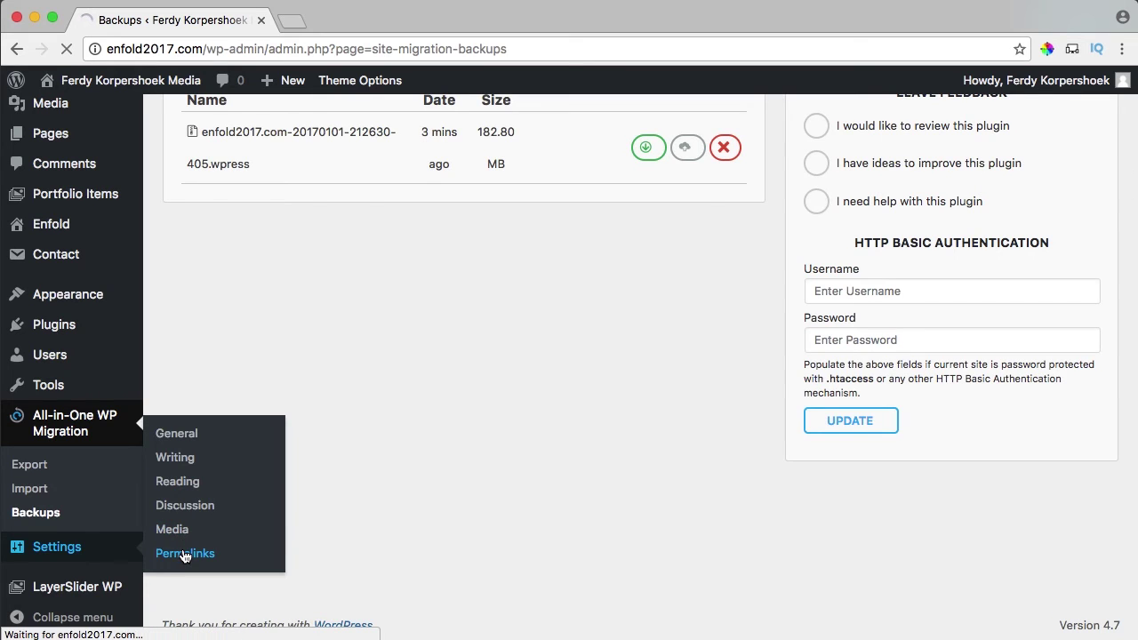
scroll(192, 507, "down", 5)
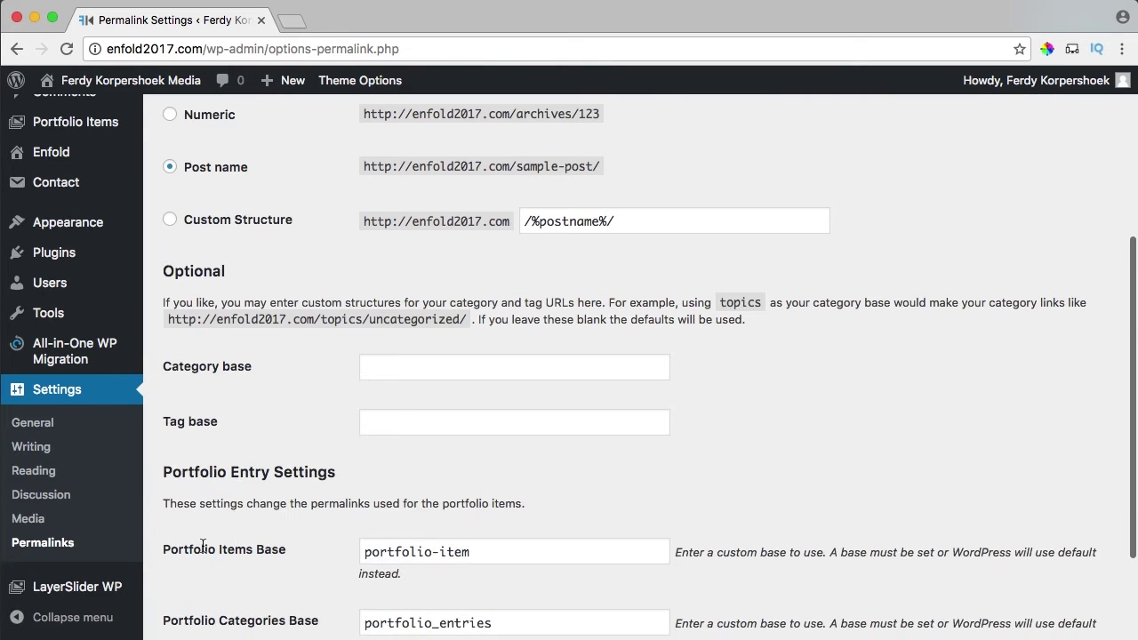
left_click(205, 552)
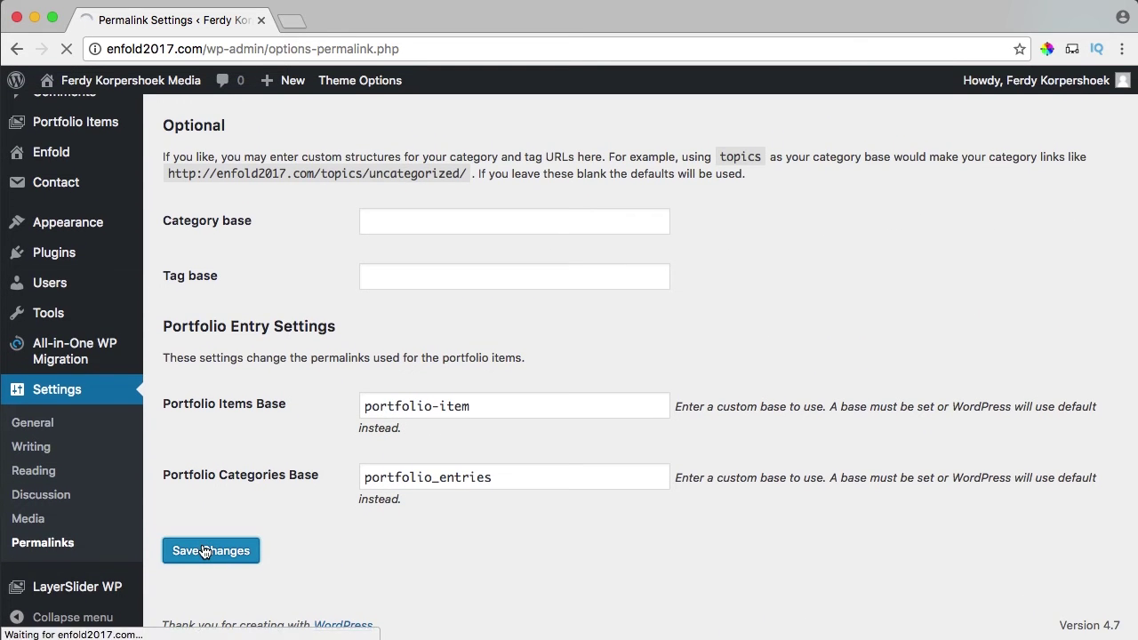
scroll(208, 266, "down", 5)
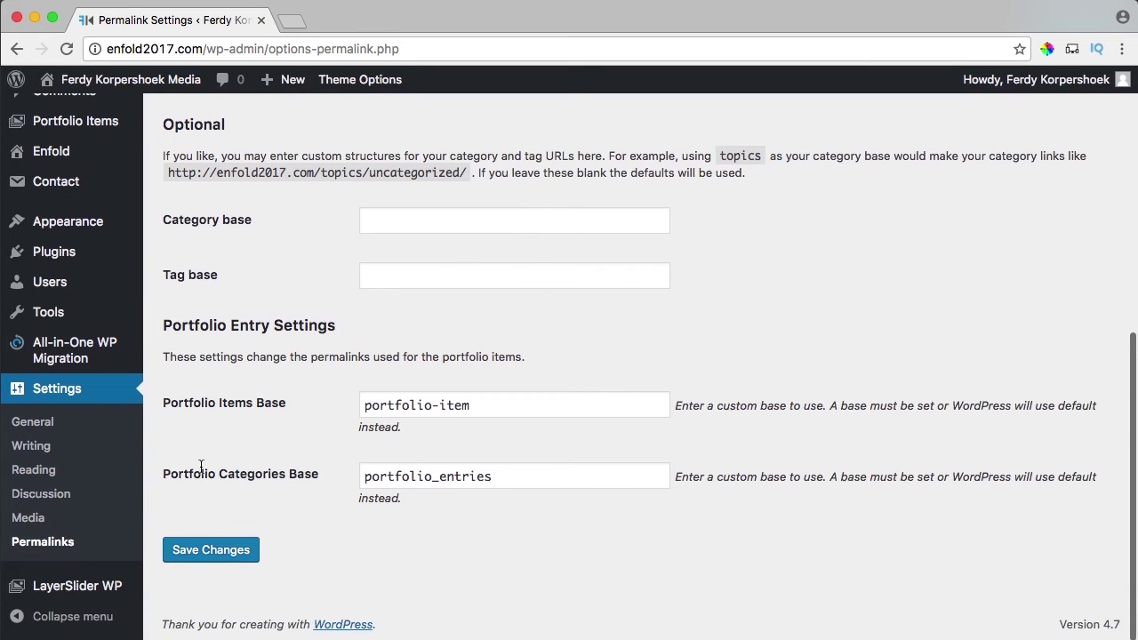
left_click(194, 552)
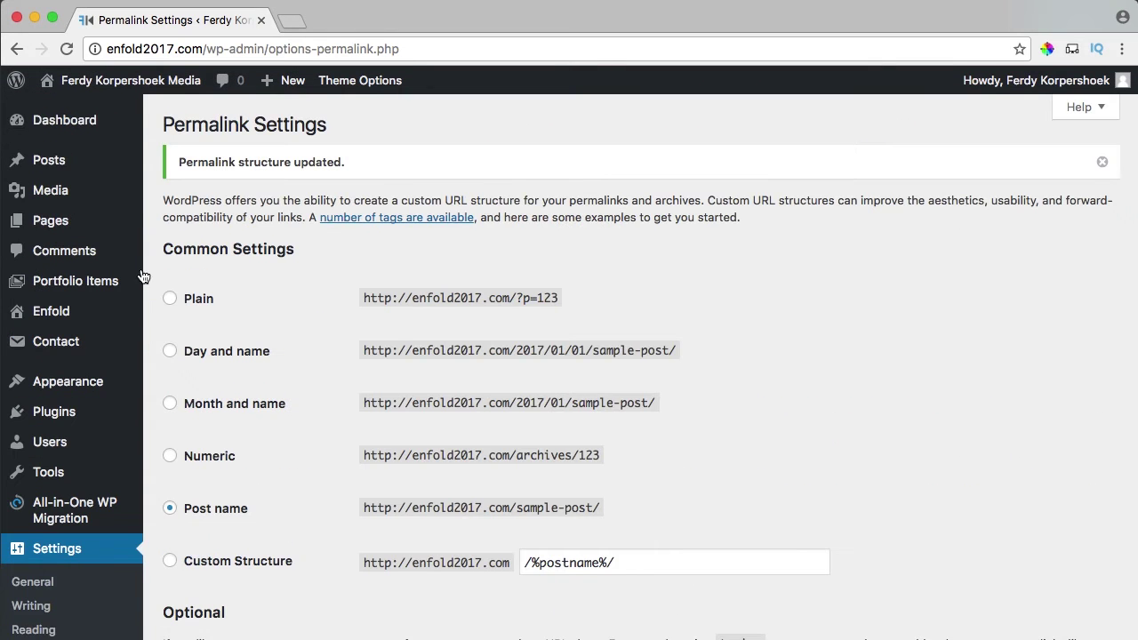
View the restored front page, then return to the Dashboard listing 1 post and 1 page.
left_click(153, 83)
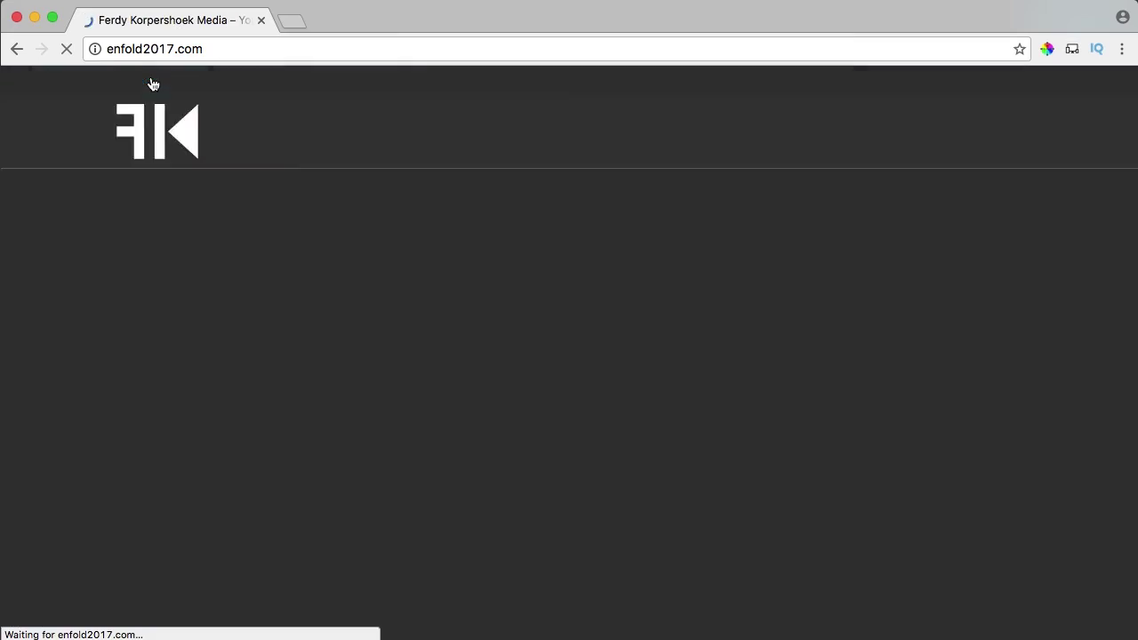
scroll(419, 177, "down", 15)
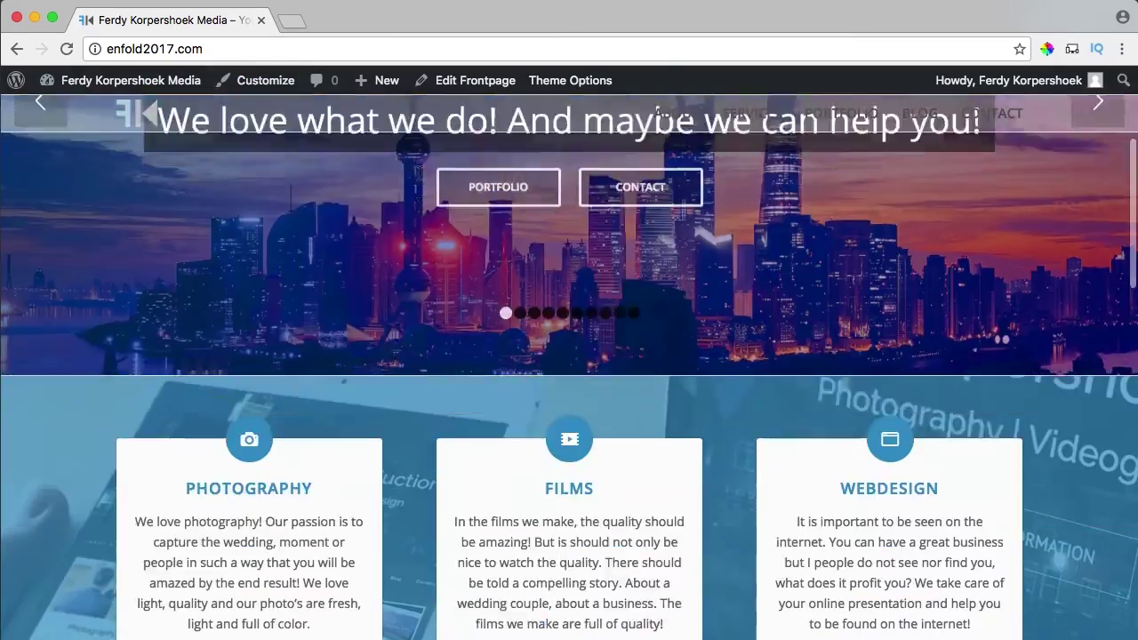
scroll(420, 174, "down", 6)
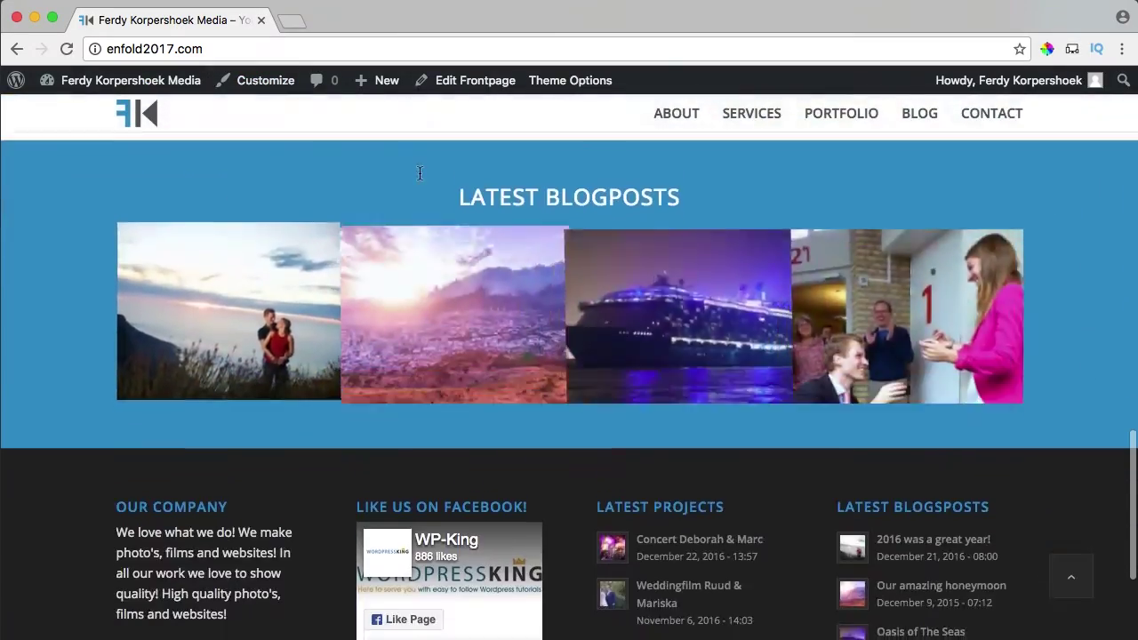
scroll(420, 173, "up", 5)
scroll(420, 173, "up", 15)
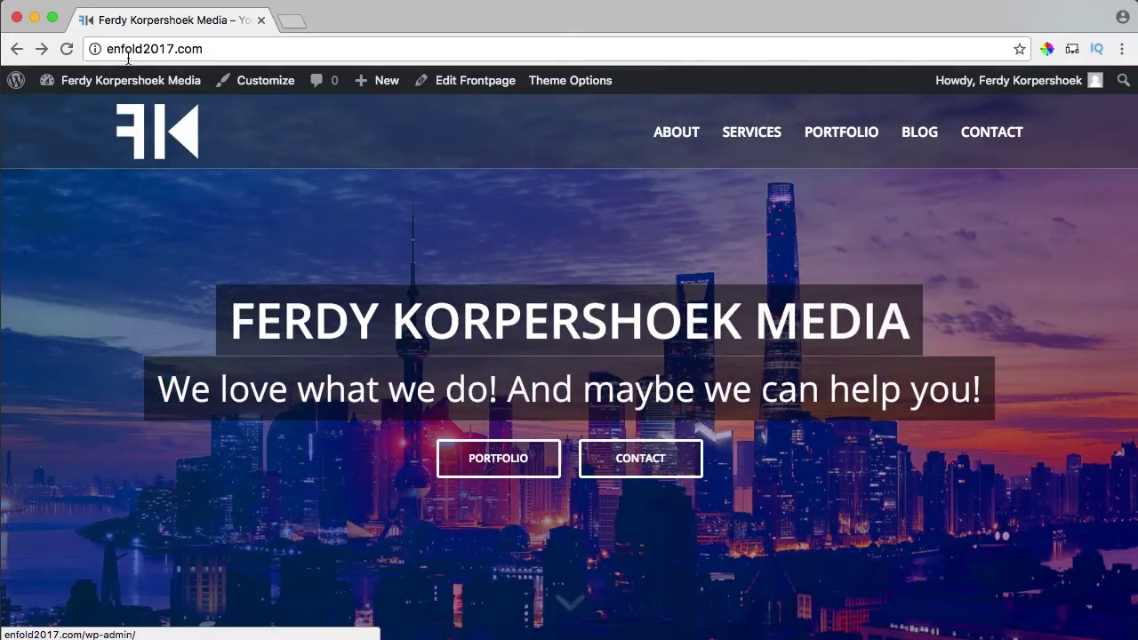
left_click(126, 86)
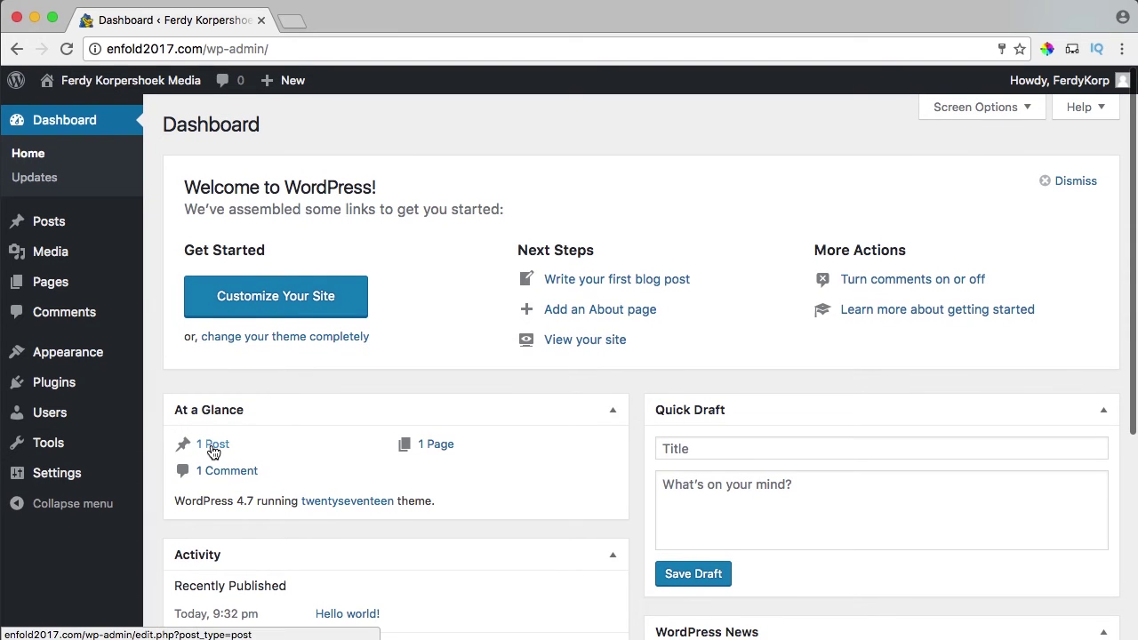
Open the admin in a new tab and go to the installed plugins list.
left_click(212, 447)
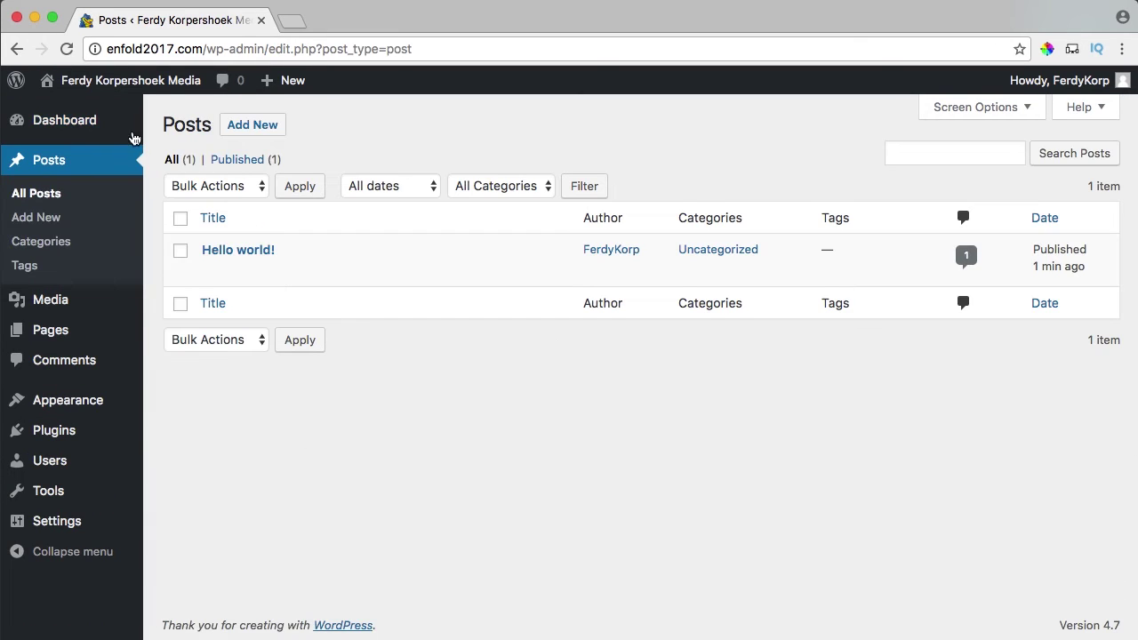
middle_click(111, 80)
left_click(369, 18)
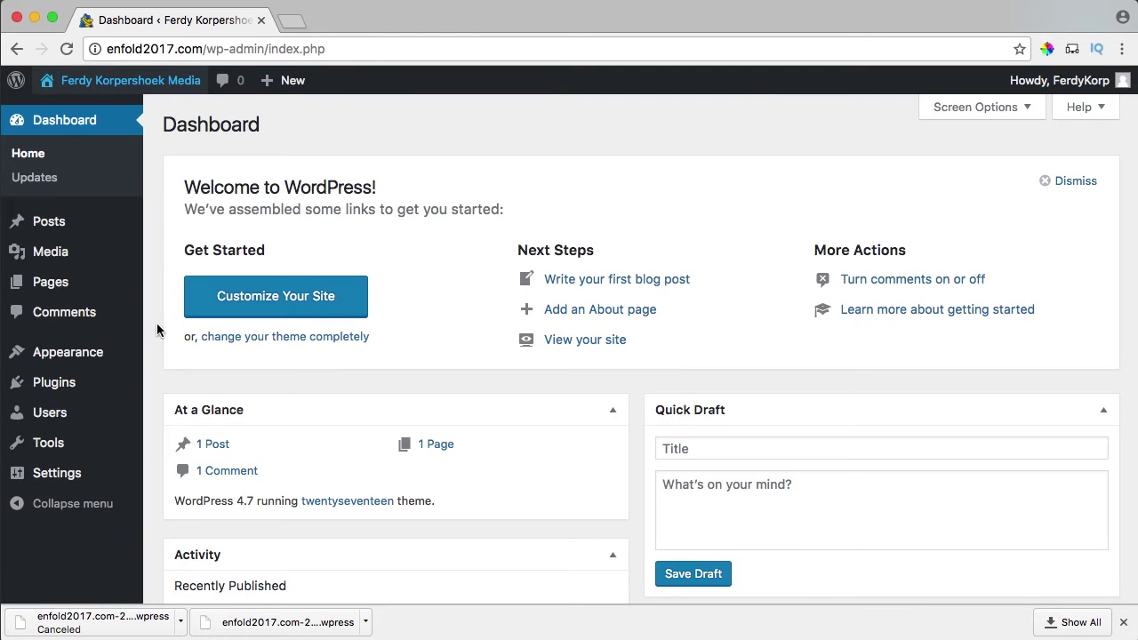
left_click(101, 381)
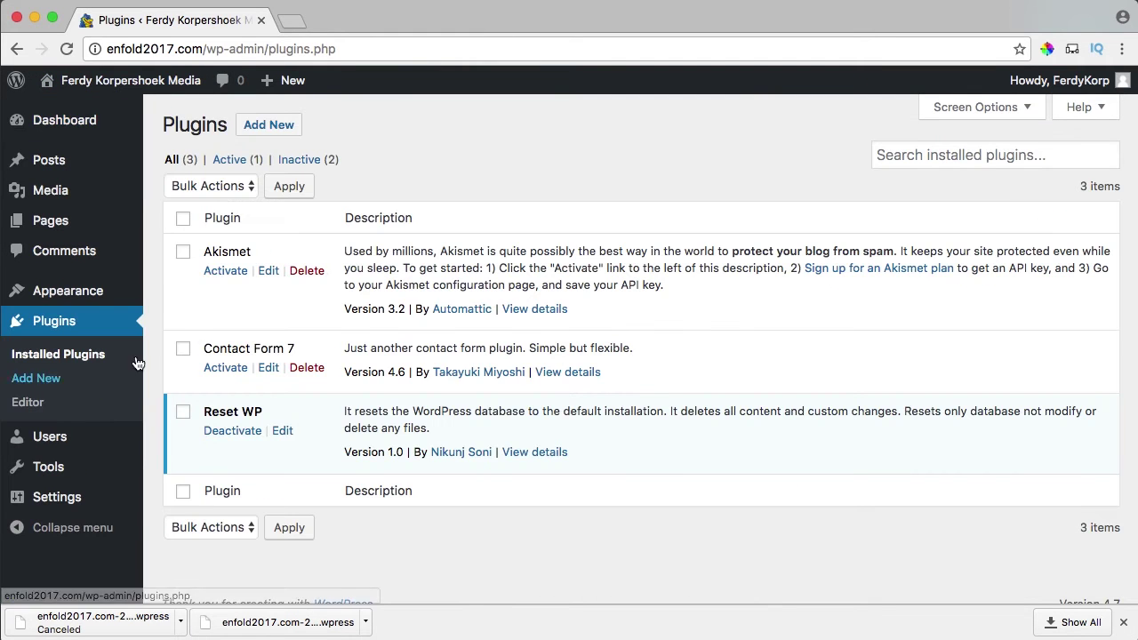
Install and activate 'All-in-One WP Migration' from the plugin directory and go to its Import page.
left_click(268, 133)
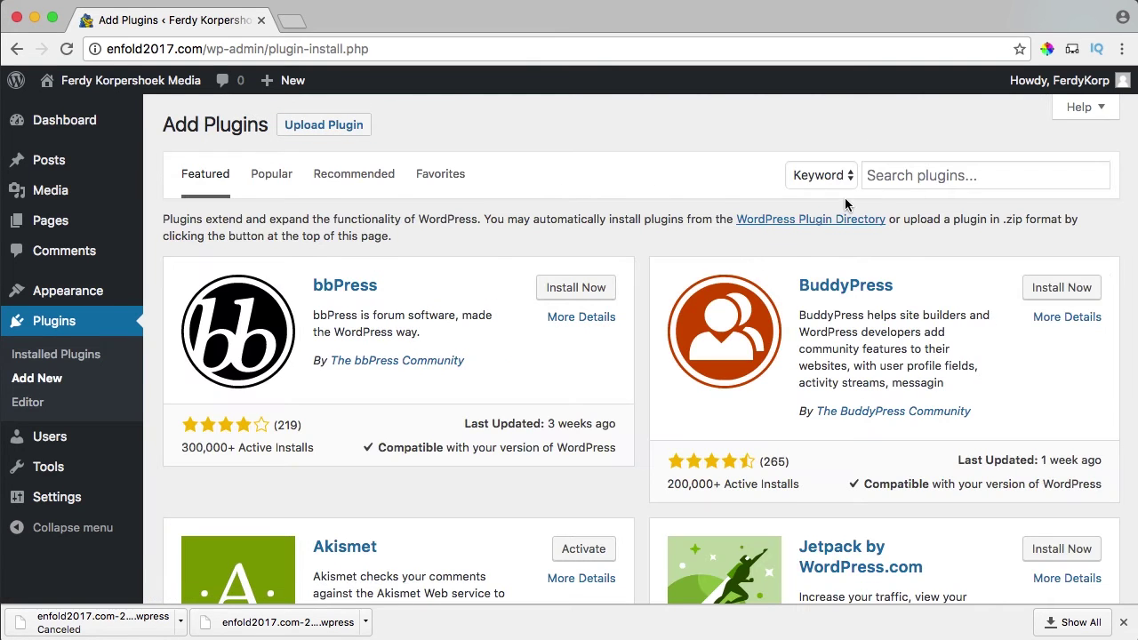
left_click(943, 175)
type("all in one wp migration")
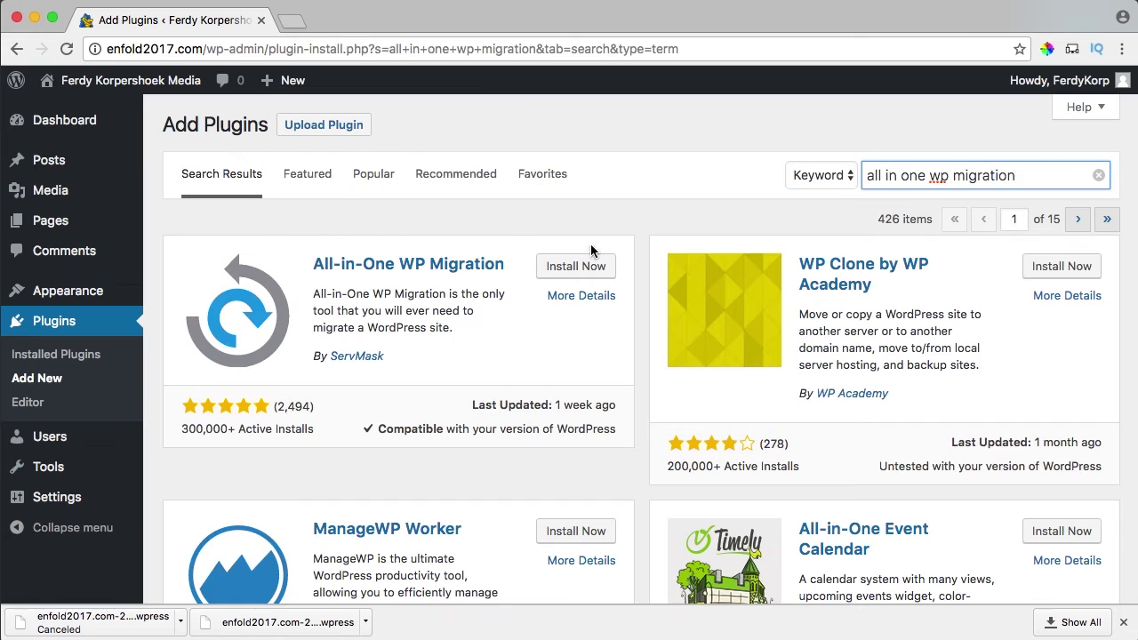
left_click(579, 268)
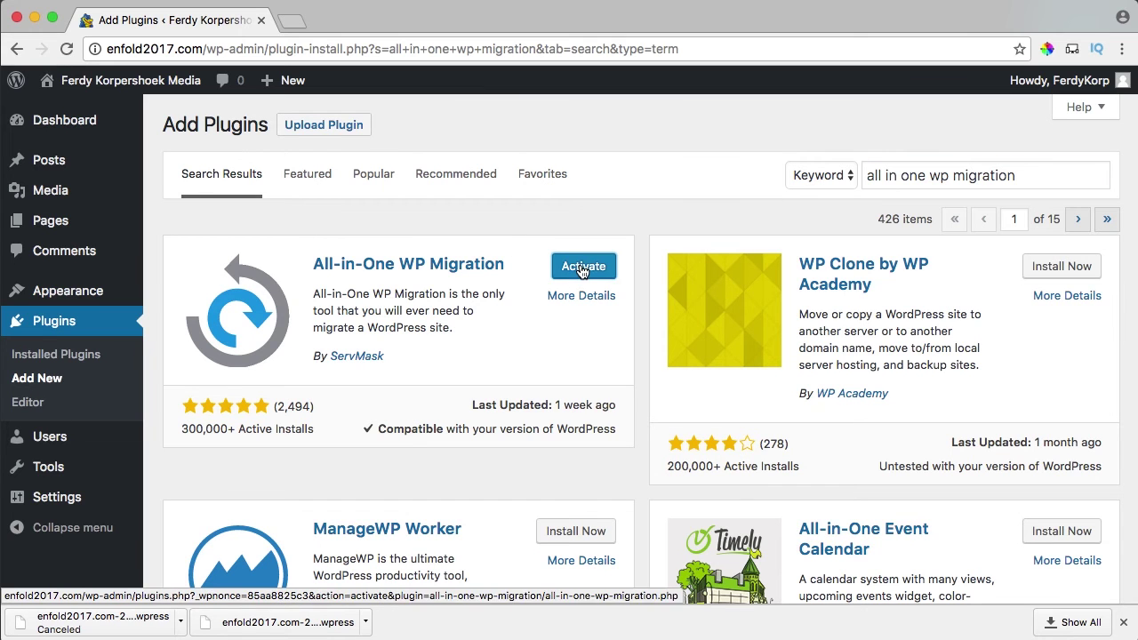
left_click(583, 267)
mouse_move(75, 520)
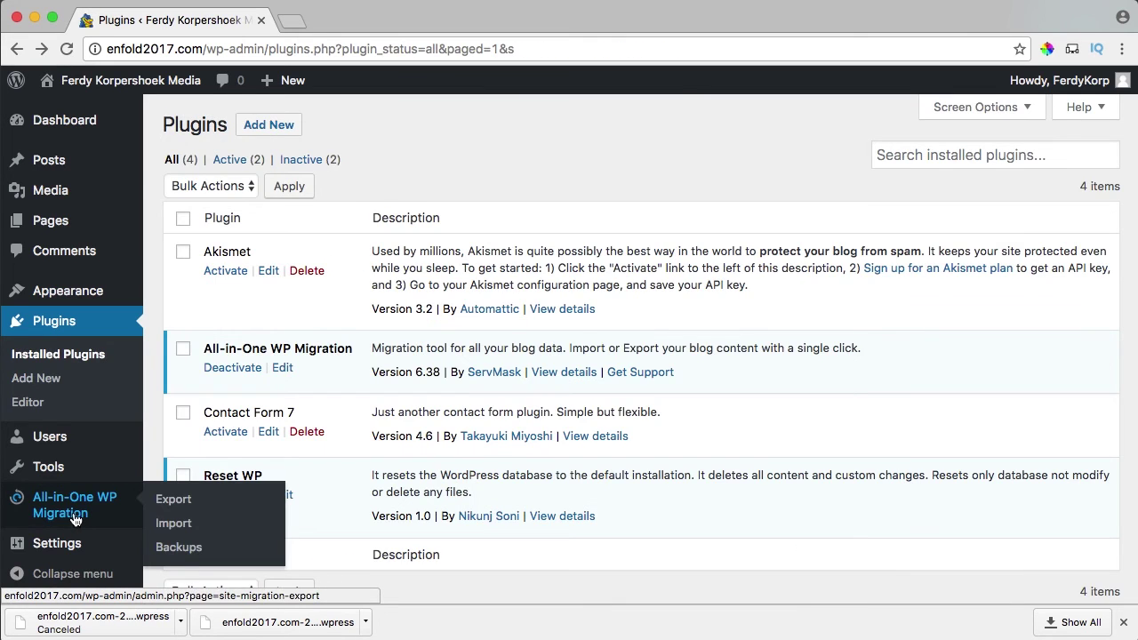
left_click(179, 523)
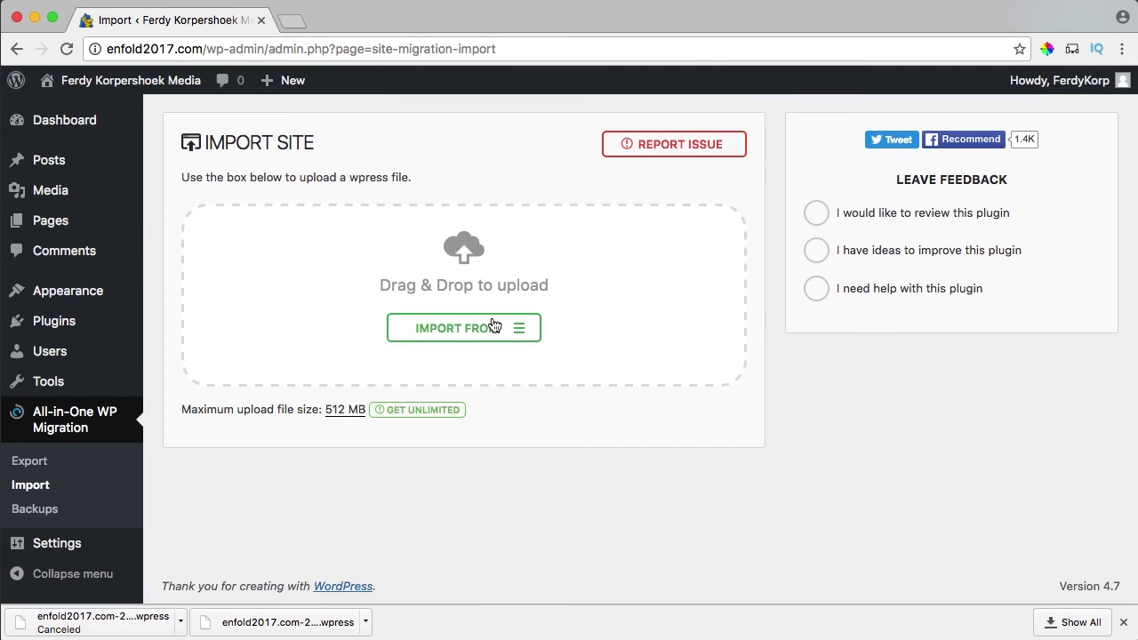
left_click(494, 324)
left_click(426, 357)
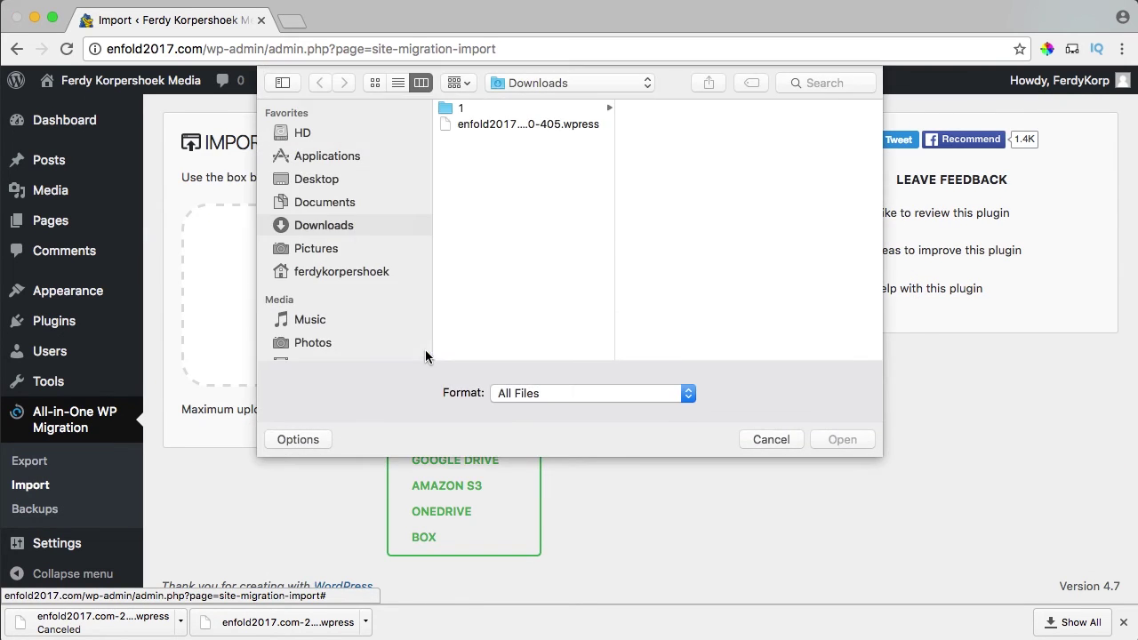
left_click(506, 123)
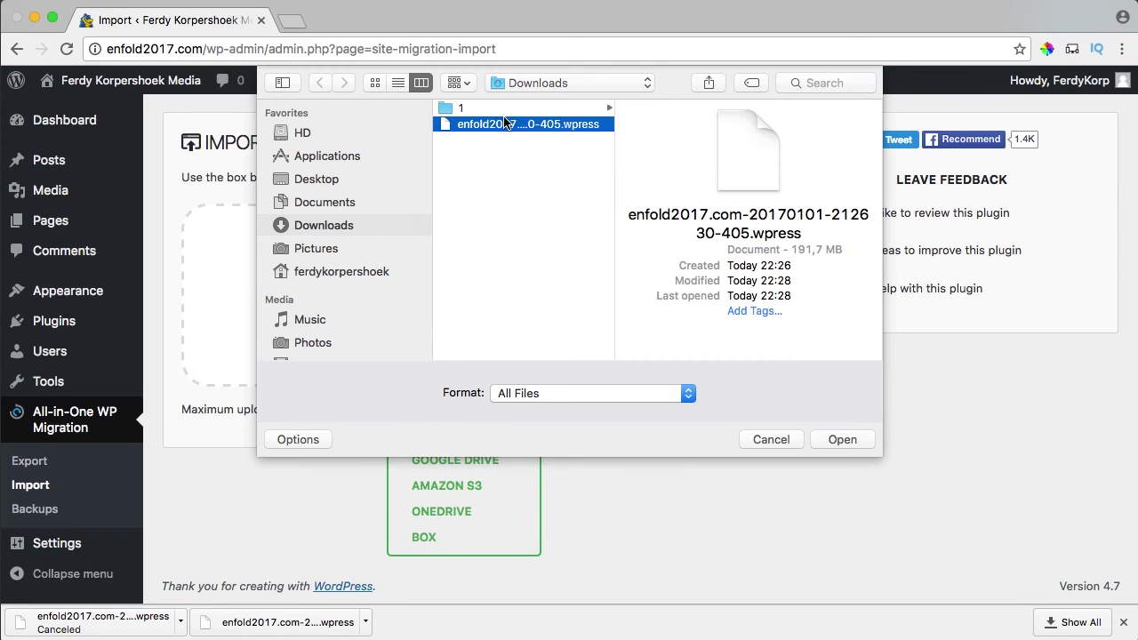
left_click(838, 438)
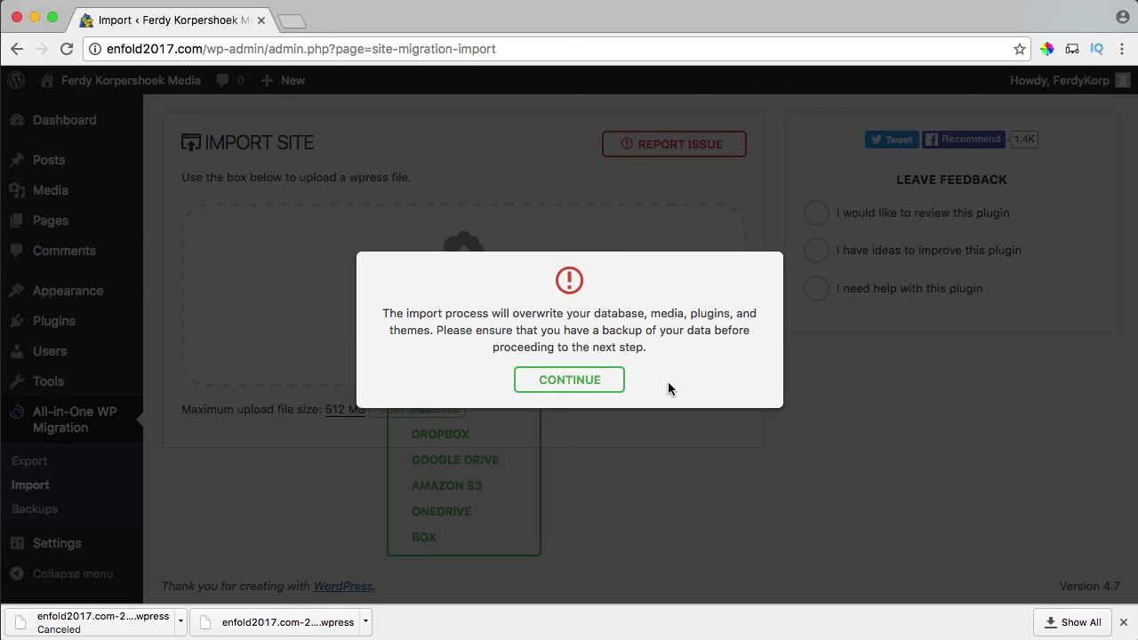
left_click(584, 378)
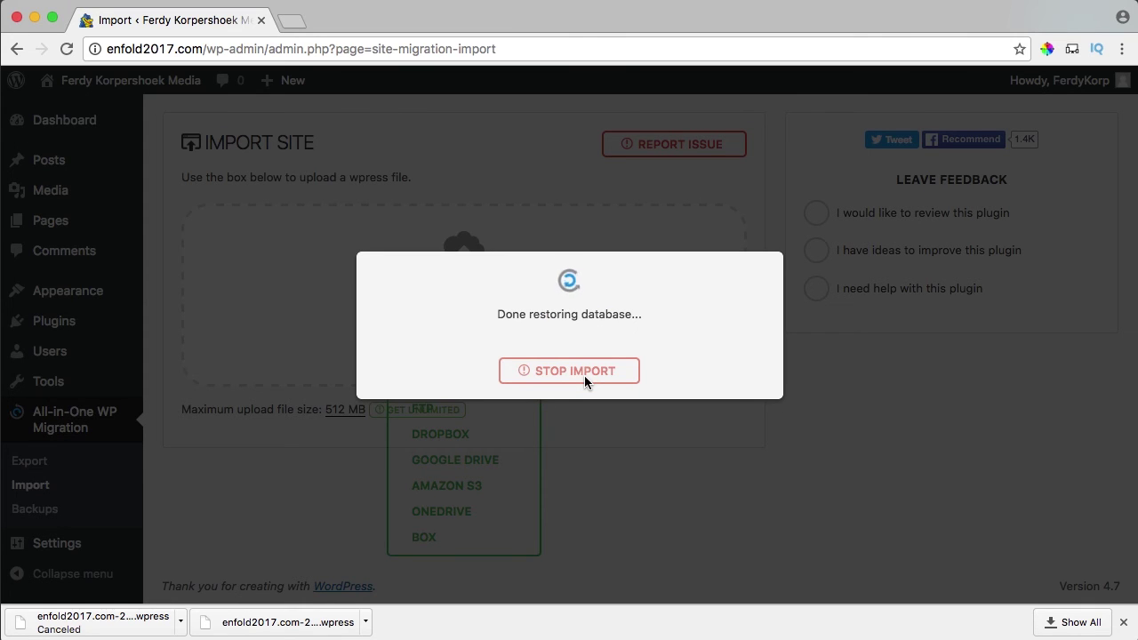
left_click(570, 388)
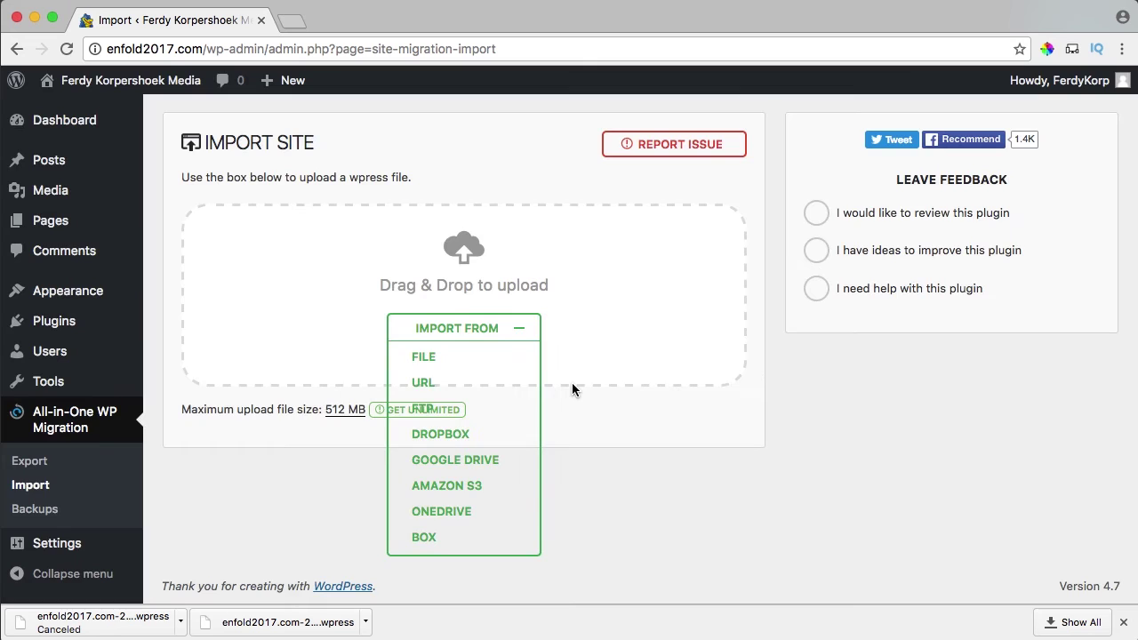
Save the Post name permalink settings again, then view the restored live homepage.
mouse_move(62, 543)
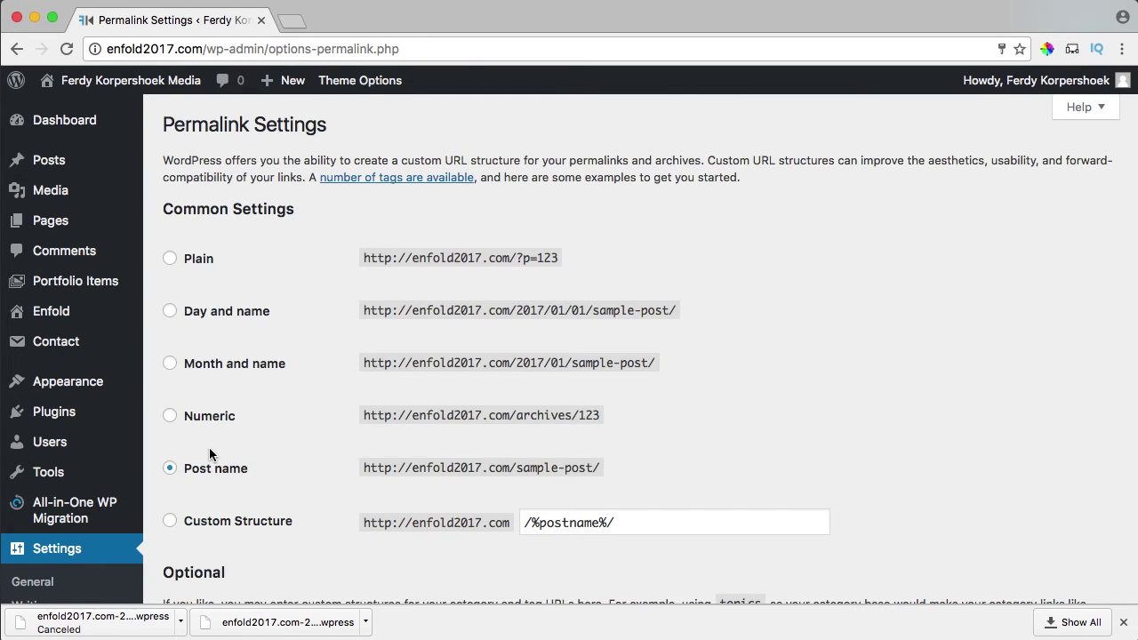
scroll(209, 452, "down", 10)
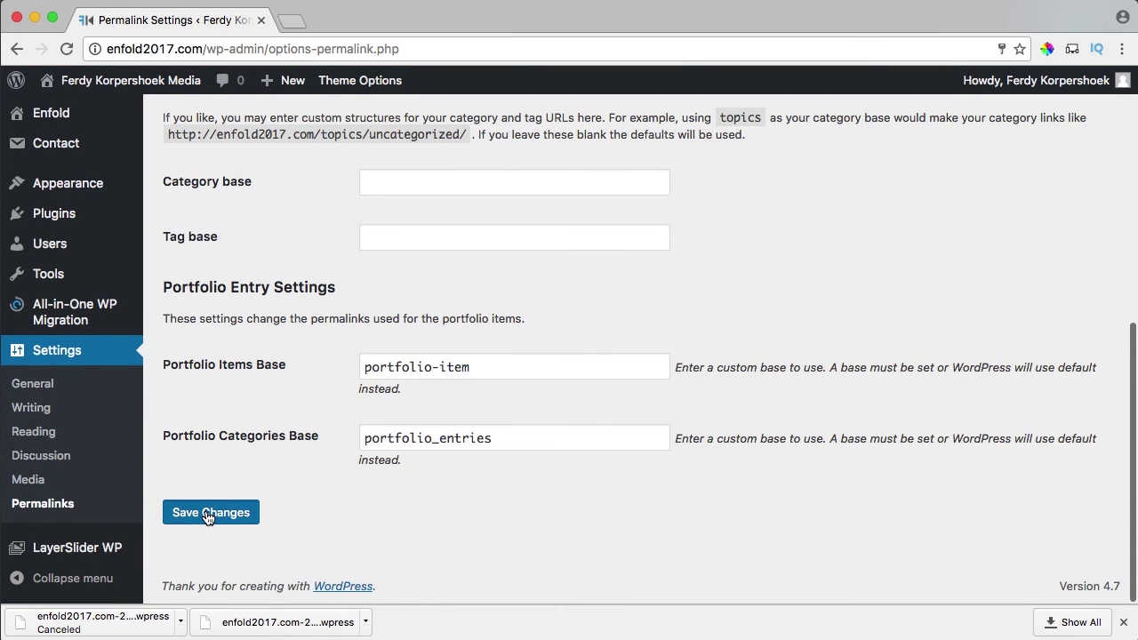
left_click(207, 513)
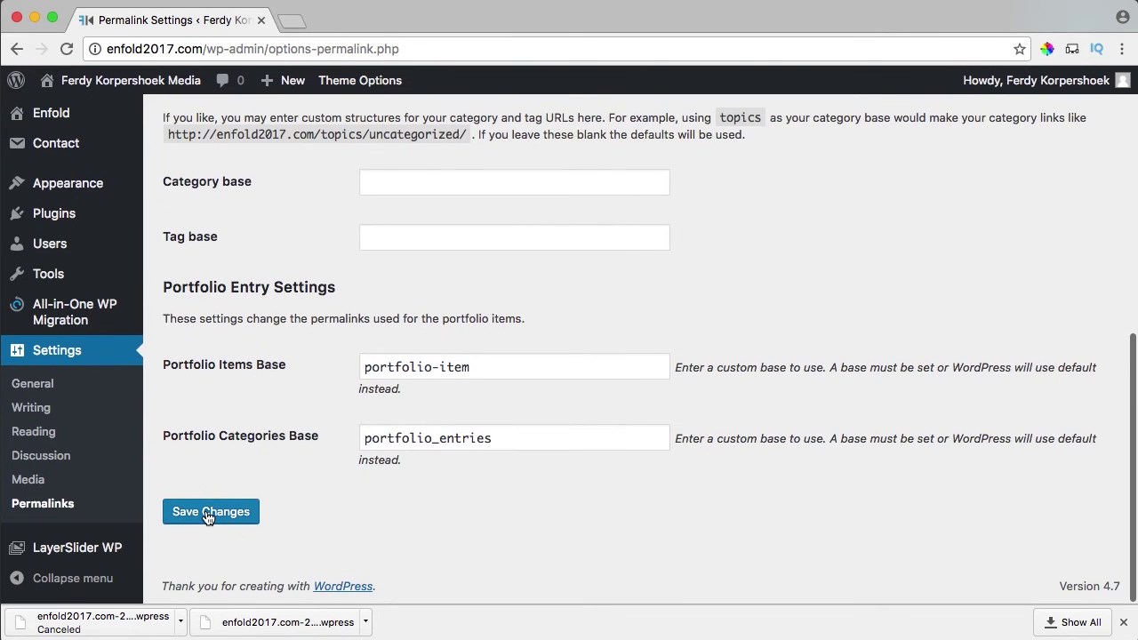
left_click(207, 513)
mouse_move(104, 184)
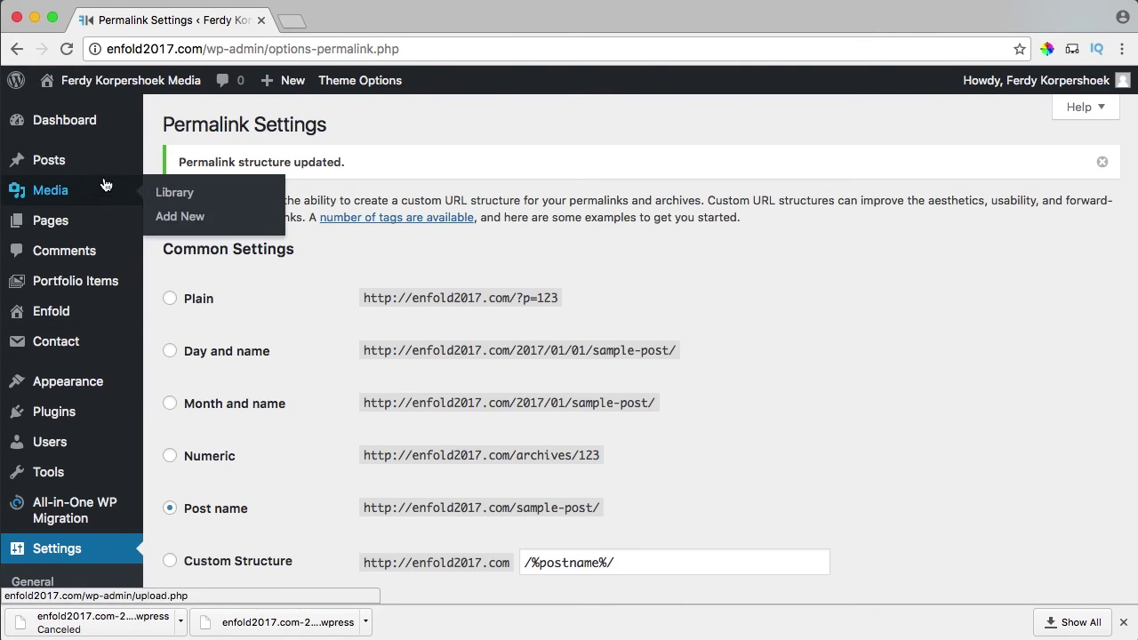
left_click(115, 86)
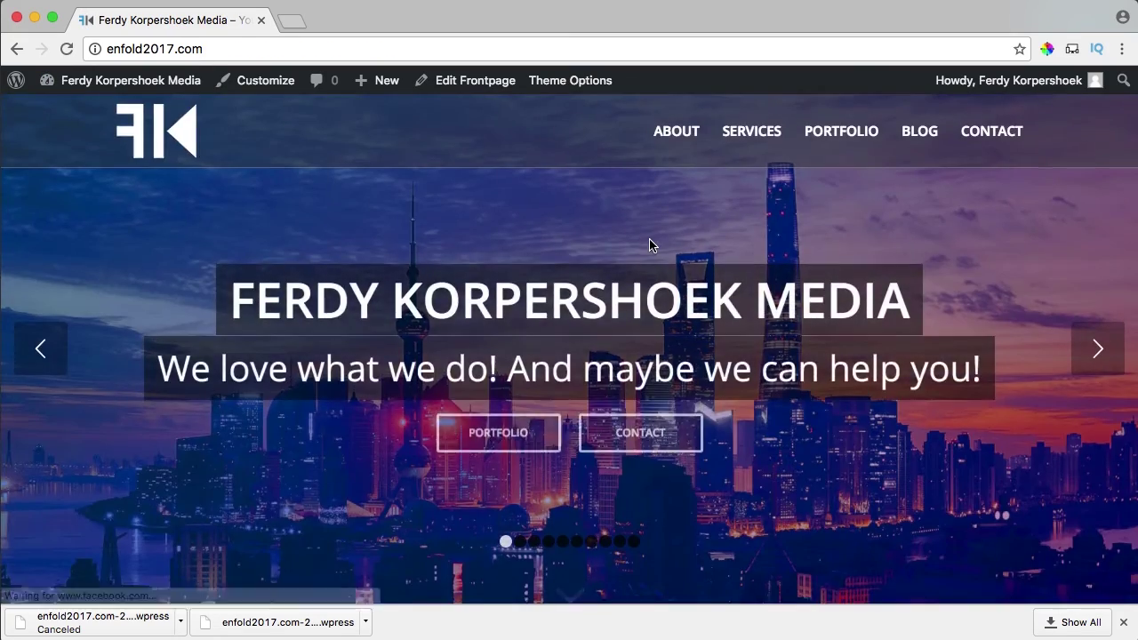
Scroll through the restored homepage and the Services page to check they display correctly.
scroll(645, 242, "down", 15)
scroll(649, 246, "up", 8)
scroll(651, 247, "up", 8)
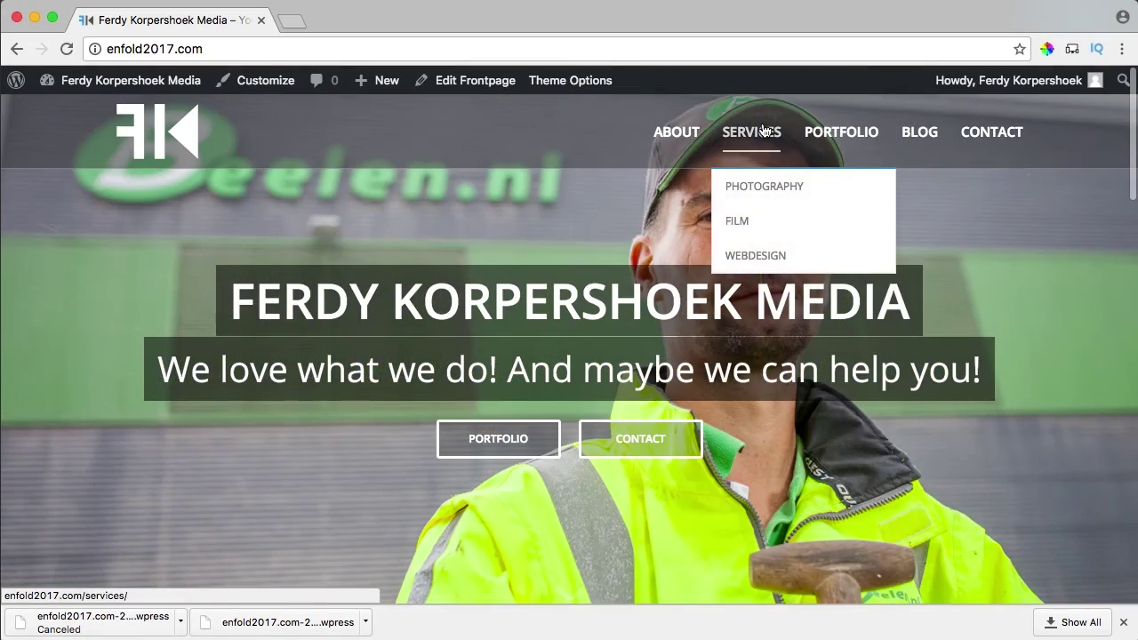
left_click(751, 132)
scroll(682, 254, "down", 12)
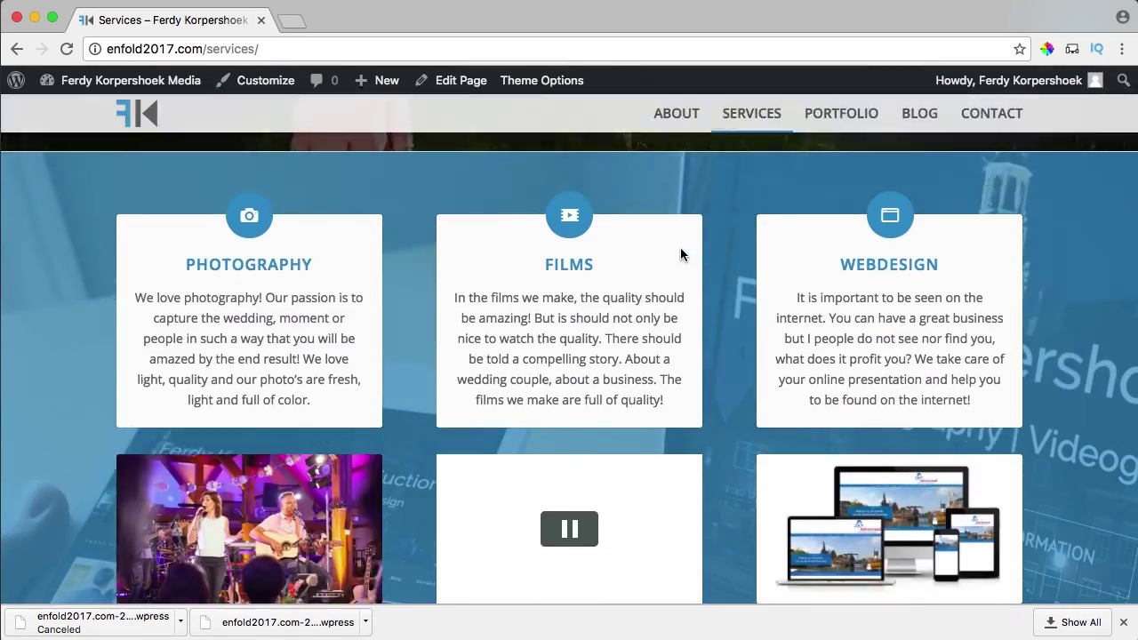
scroll(680, 255, "down", 5)
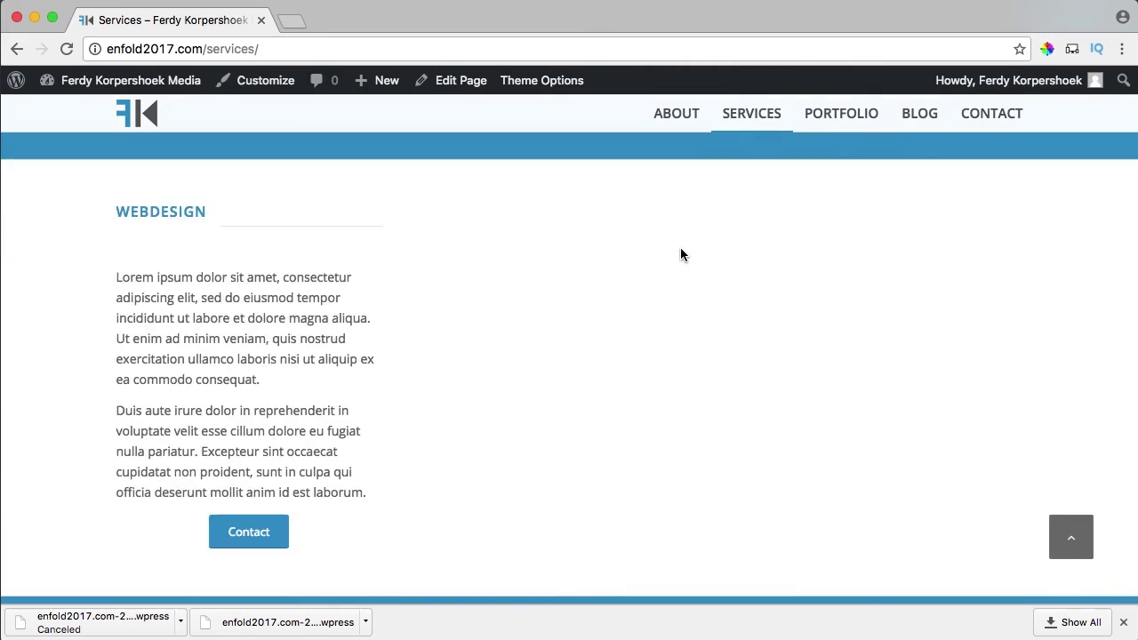
scroll(681, 255, "up", 15)
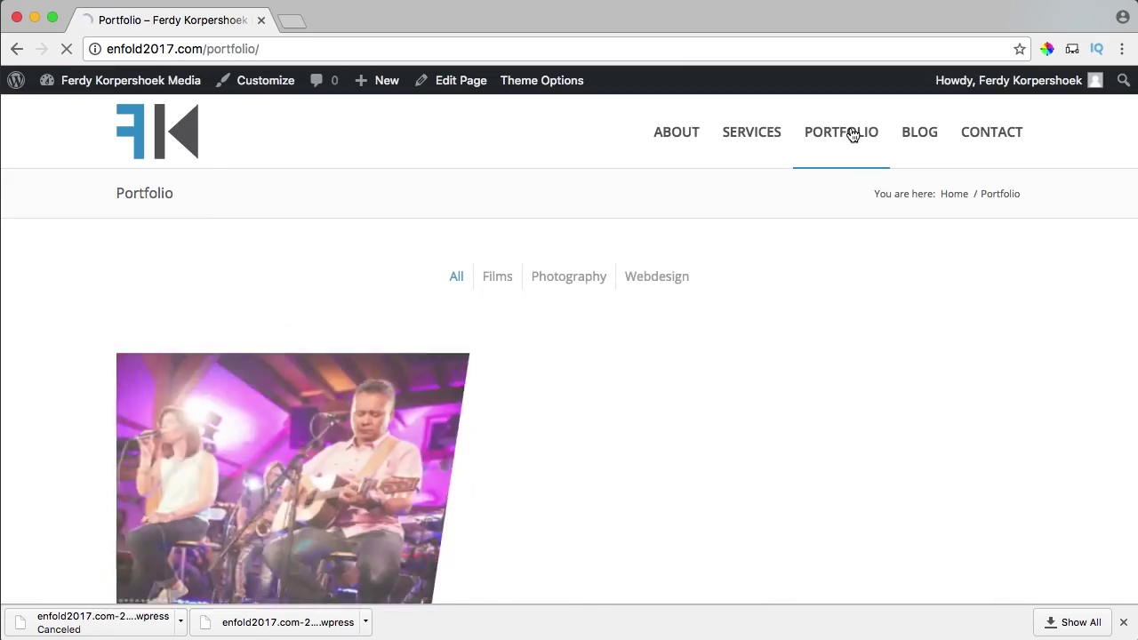
scroll(681, 231, "down", 5)
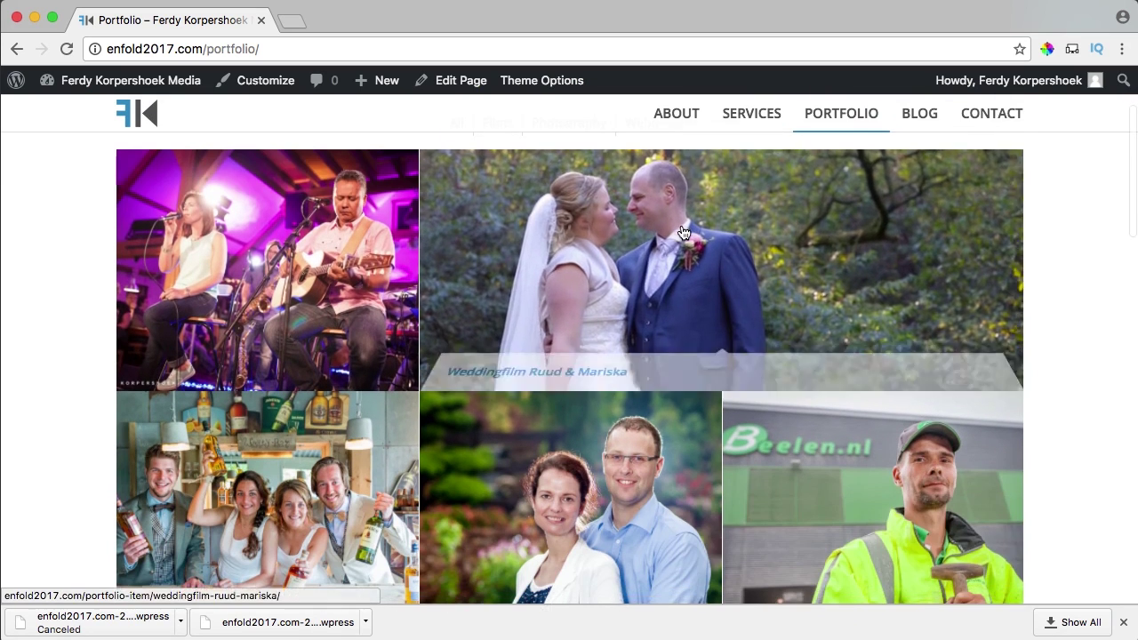